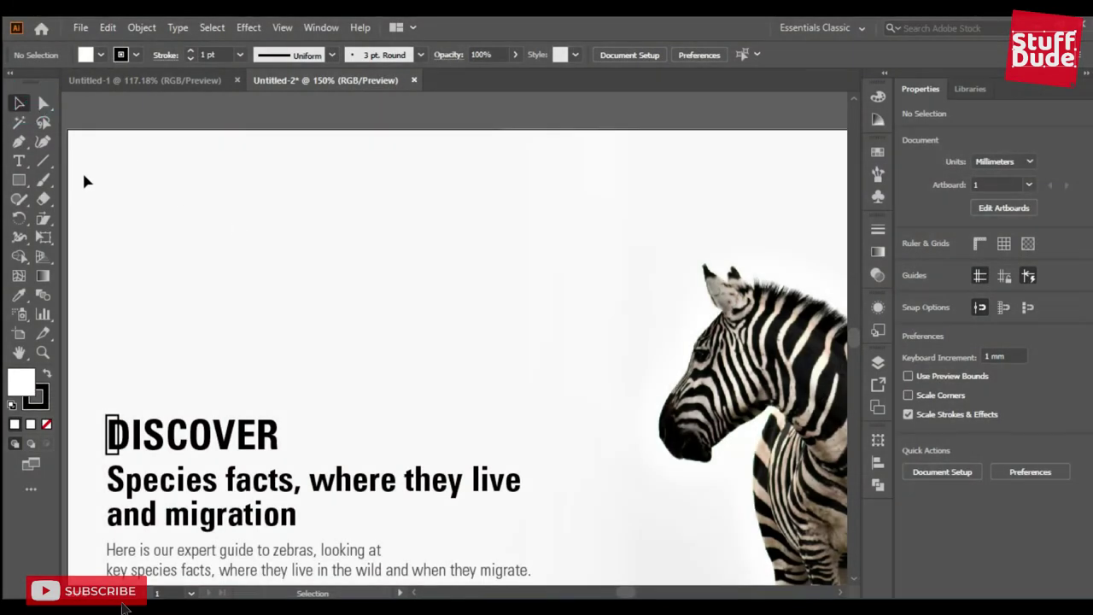
- Draw a roughly 107 mm horizontal line with no fill and a 1 pt black stroke across the artboard top
left_click(42, 160)
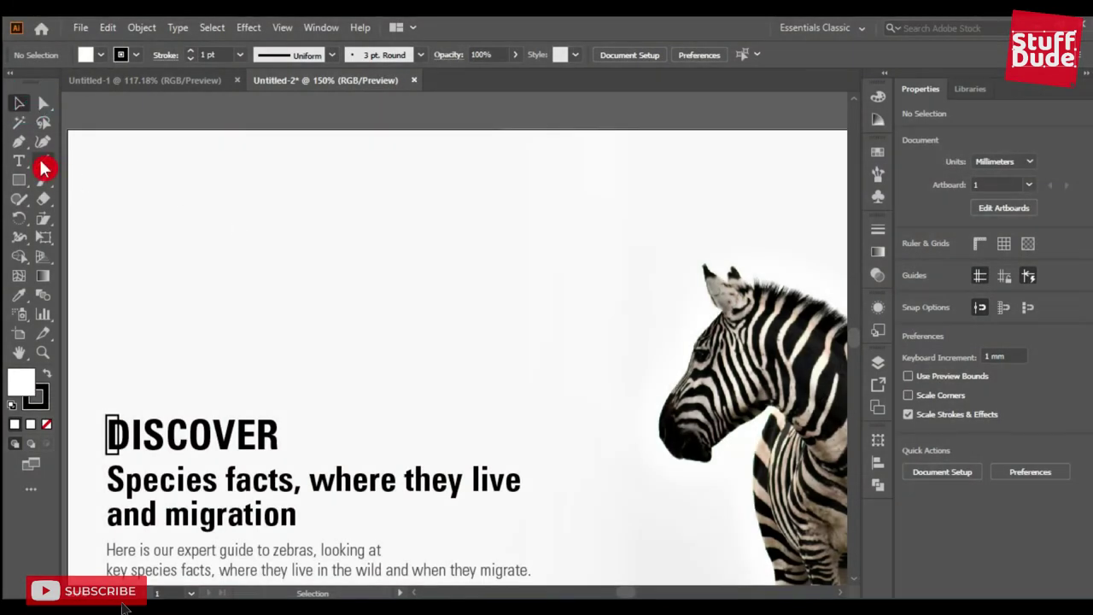
left_click(36, 412)
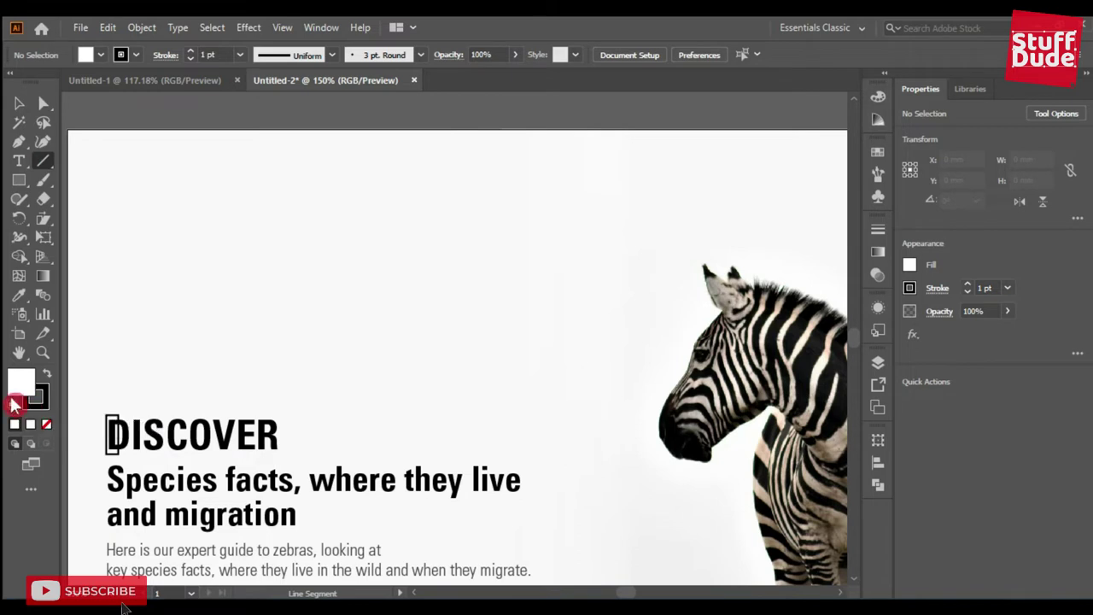
left_click(49, 429)
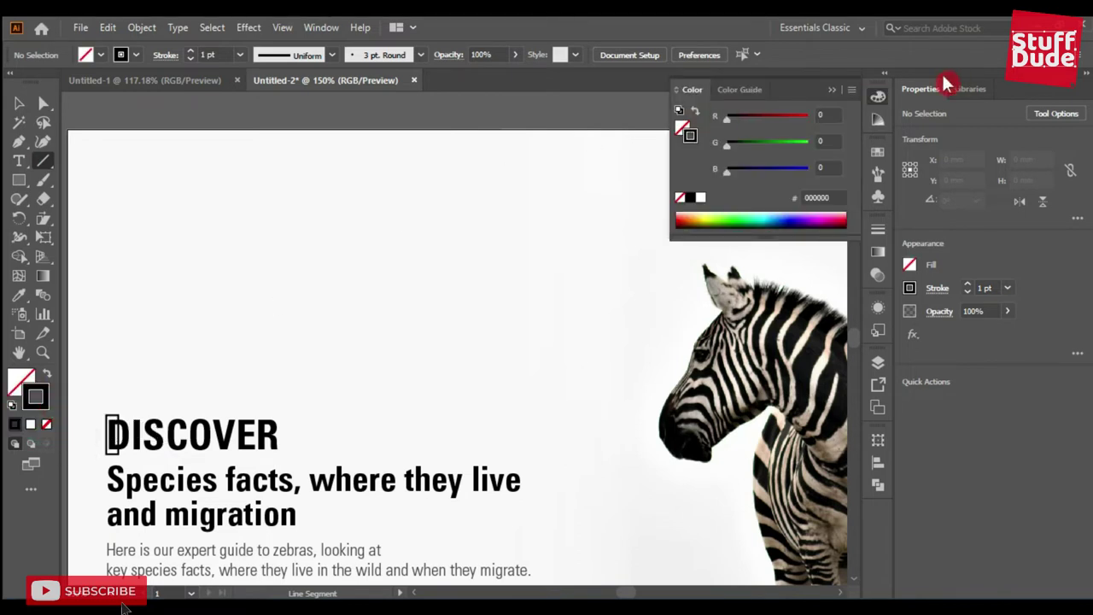
left_click(830, 94)
mouse_move(148, 165)
left_mouse_down()
mouse_move(642, 160)
mouse_move(619, 171)
mouse_move(665, 161)
left_mouse_up()
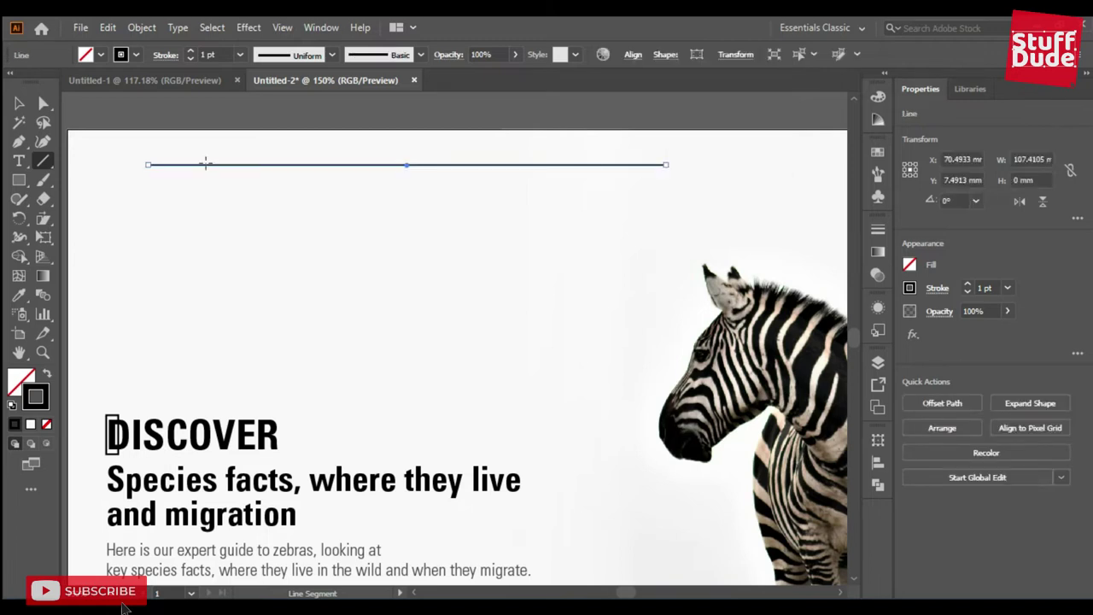
left_click(20, 106)
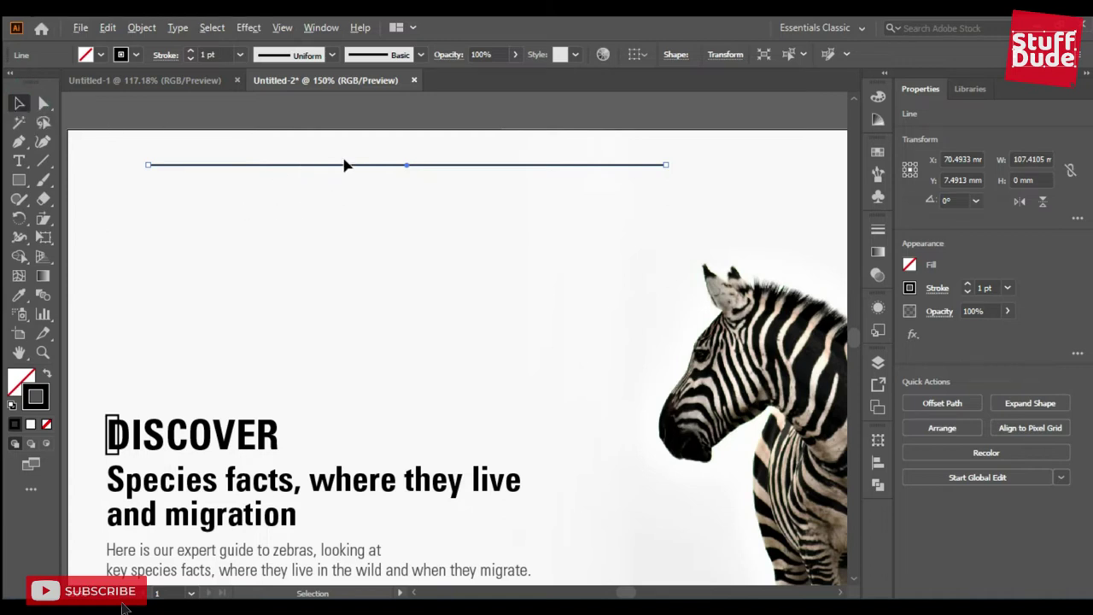
- Alt-drag a copy of the line just below, repeat it with Ctrl+D twice, and select all stripes
left_click_drag(348, 166, 351, 178)
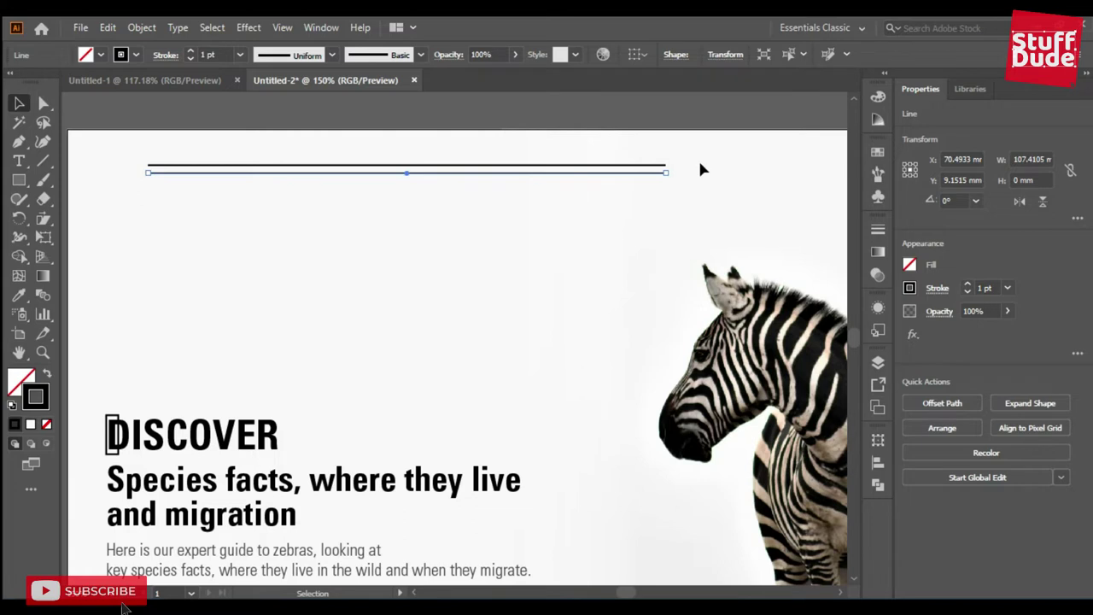
key("ctrl+d")
key("ctrl+d")
key("ctrl+d")
key("ctrl+d")
key("ctrl+d")
key("ctrl+d")
key("ctrl+d")
key("ctrl+d")
key("ctrl+d")
key("ctrl+d")
key("ctrl+d")
key("ctrl+d")
key("ctrl+d")
key("ctrl+d")
key("ctrl+d")
key("ctrl+d")
key("ctrl+d")
key("ctrl+d")
key("ctrl+d")
key("ctrl+d")
key("ctrl+d")
key("ctrl+d")
key("ctrl+d")
key("ctrl+d")
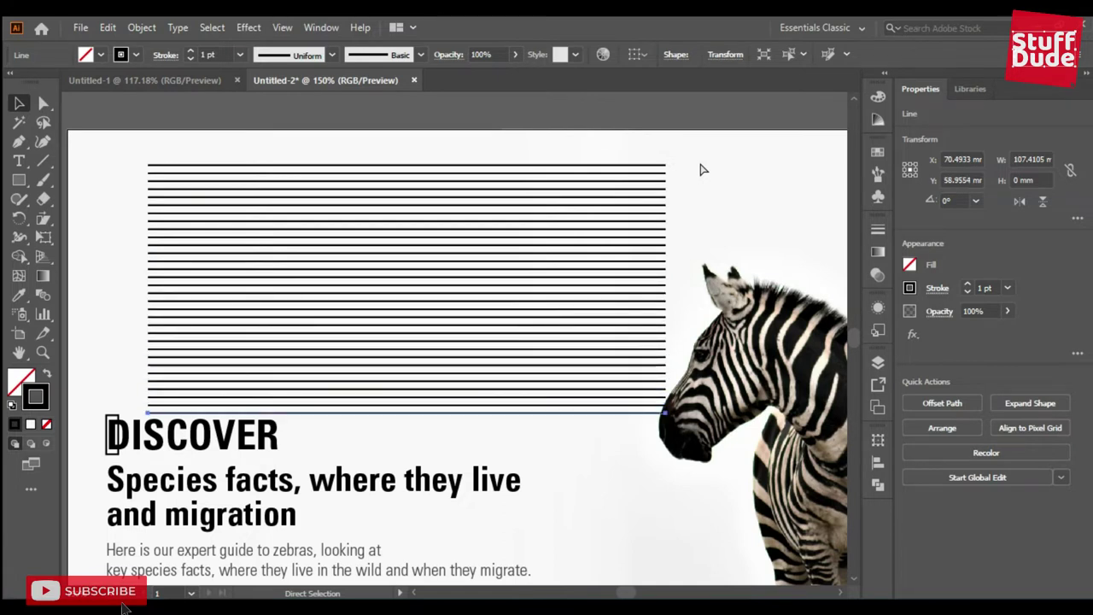
key("ctrl+d")
left_click_drag(338, 153, 352, 436)
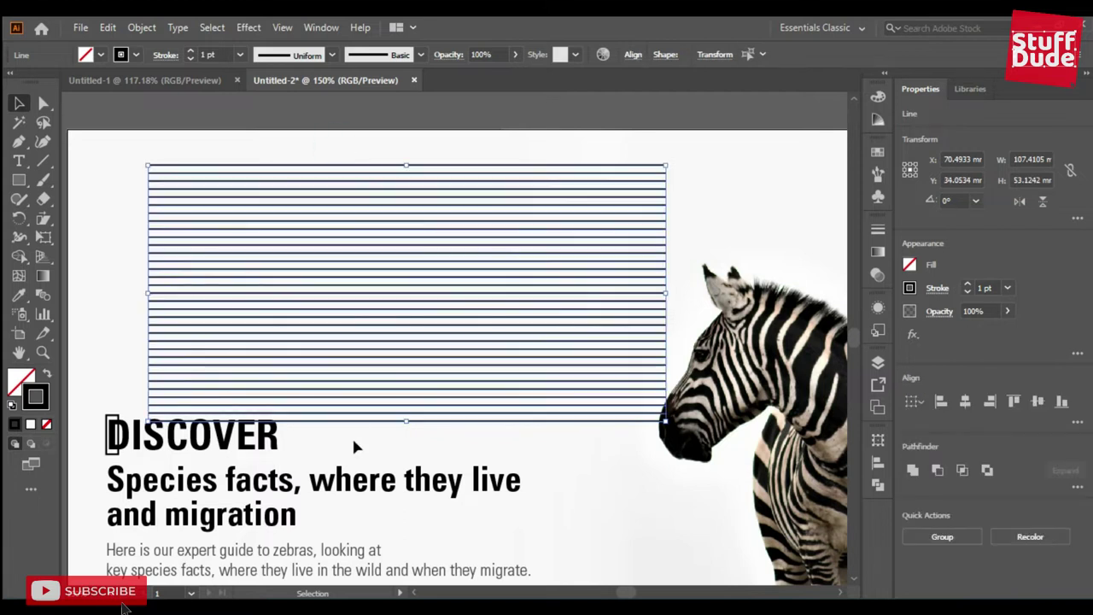
left_click(144, 27)
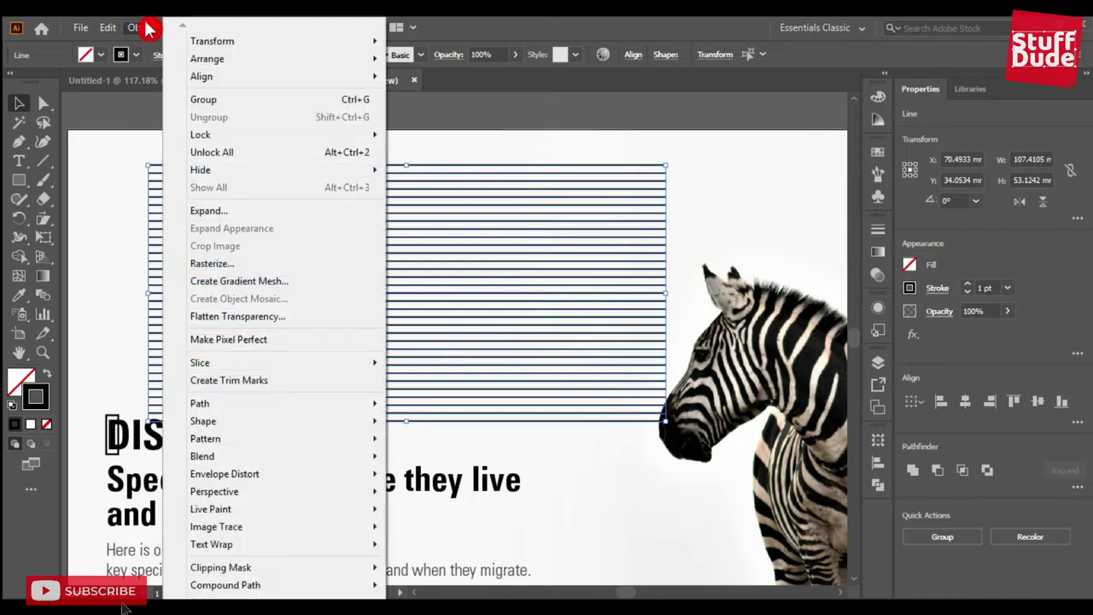
mouse_move(225, 473)
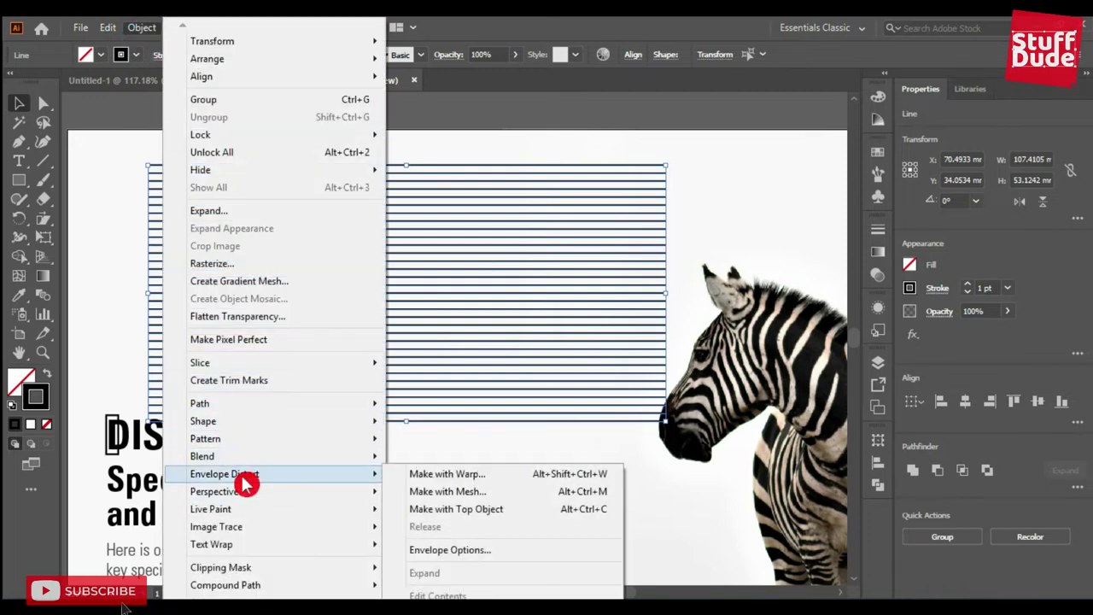
left_click(511, 476)
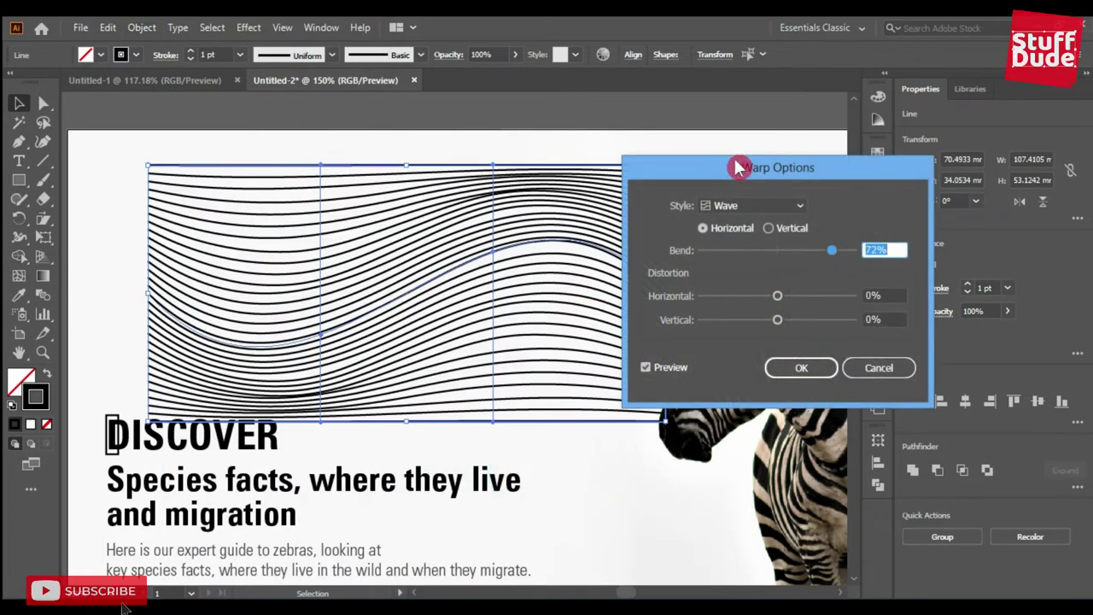
left_click_drag(752, 160, 828, 76)
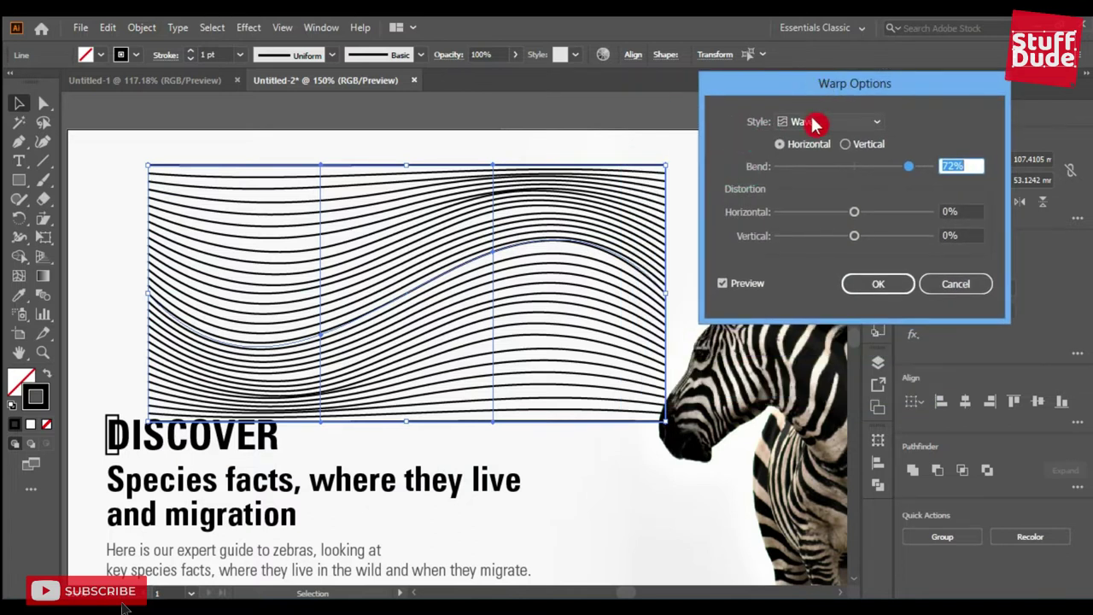
left_click(818, 120)
left_click(814, 122)
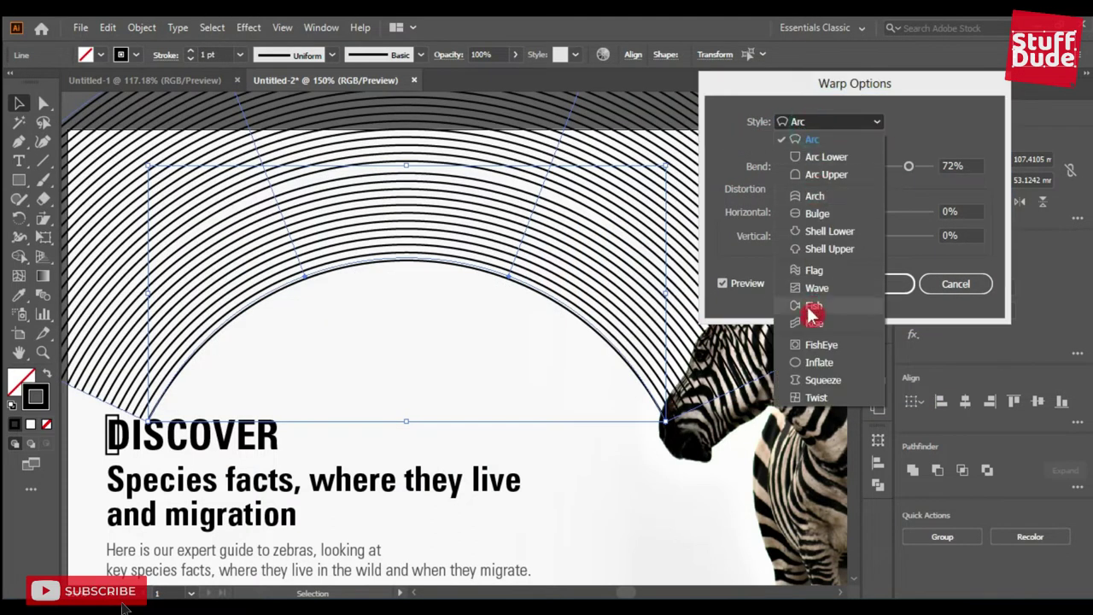
left_click(810, 291)
left_click(826, 121)
left_click(824, 191)
left_click(820, 124)
left_click(820, 174)
left_click(801, 121)
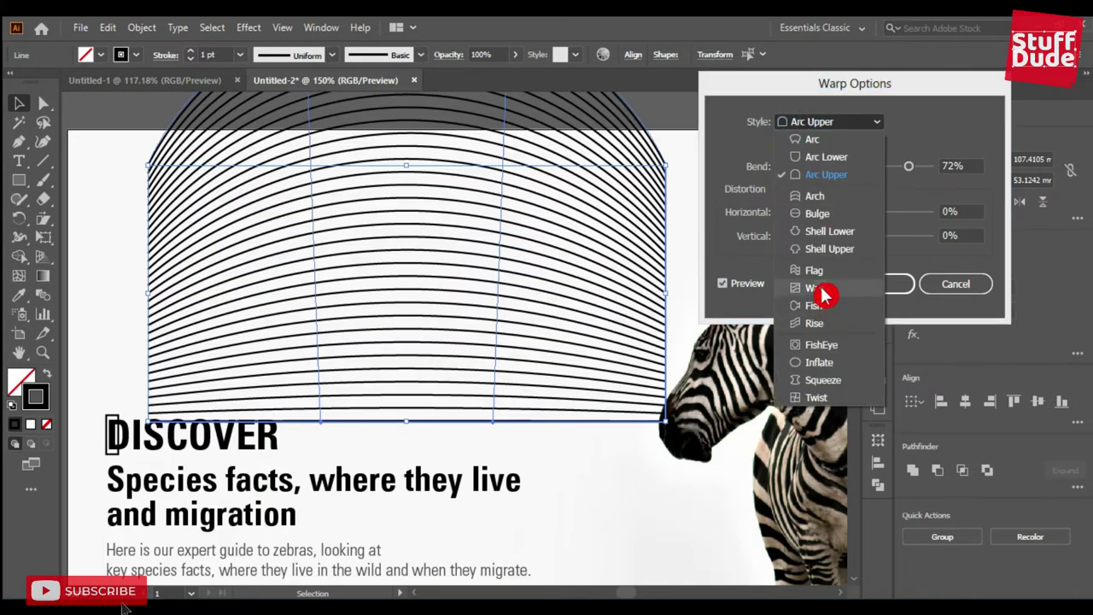
left_click(822, 291)
mouse_move(908, 167)
left_mouse_down()
mouse_move(898, 167)
mouse_move(911, 169)
left_mouse_up()
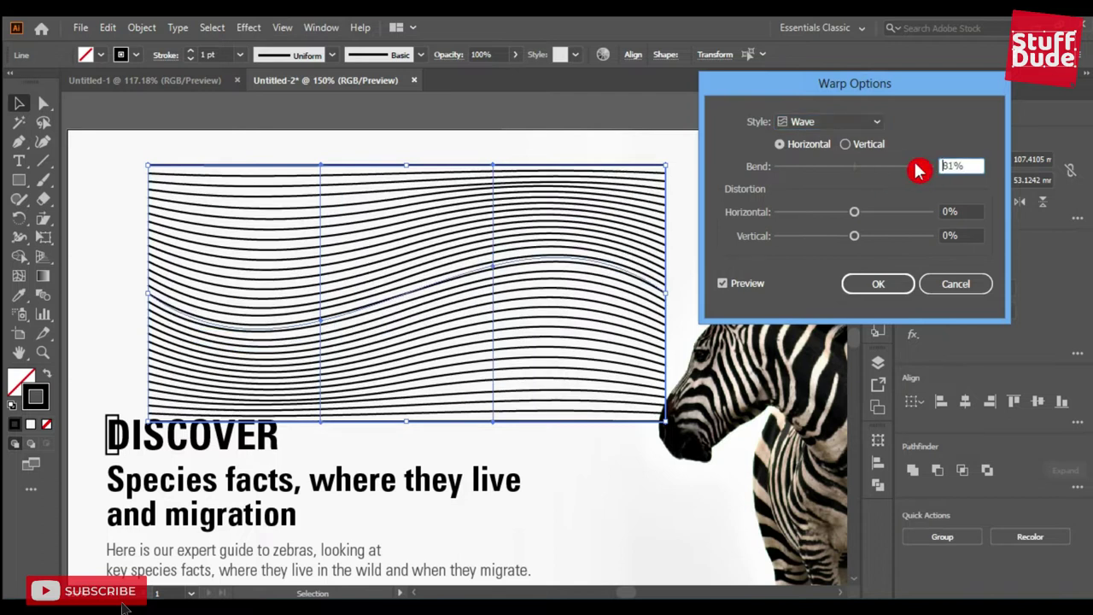
left_click_drag(917, 168, 920, 168)
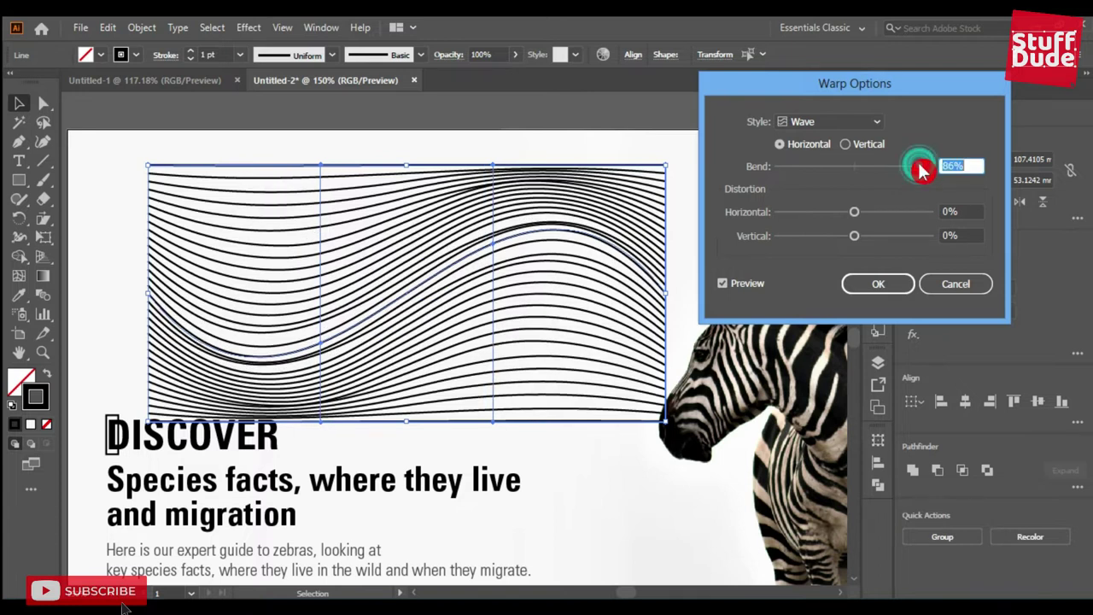
key("Return")
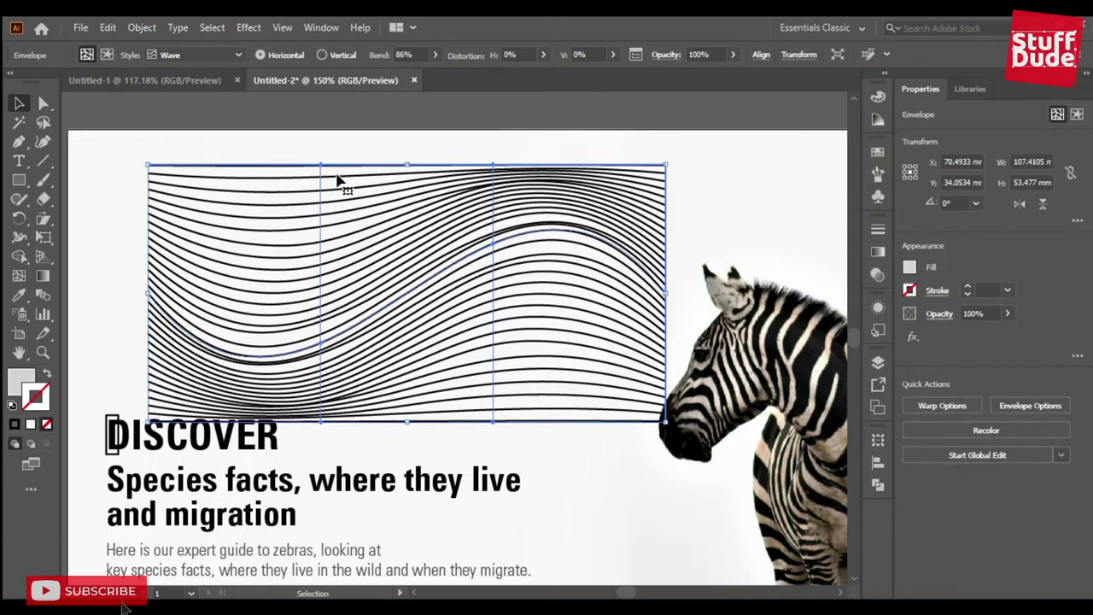
key("ctrl+z")
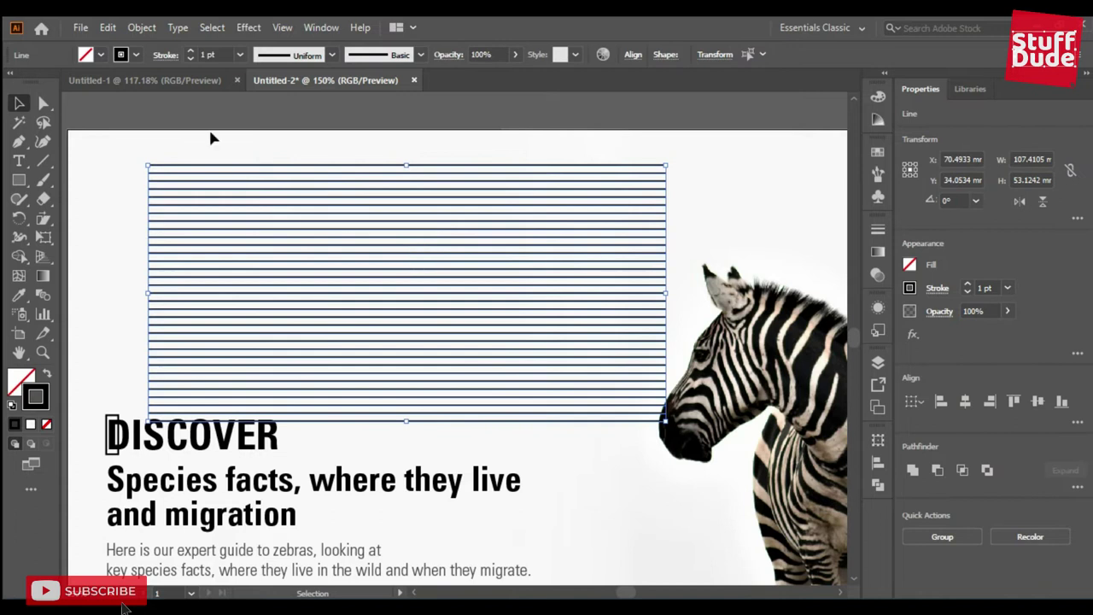
- Apply Envelope Distort > Make with Mesh to the stripes with 4 rows and 4 columns
left_click(141, 27)
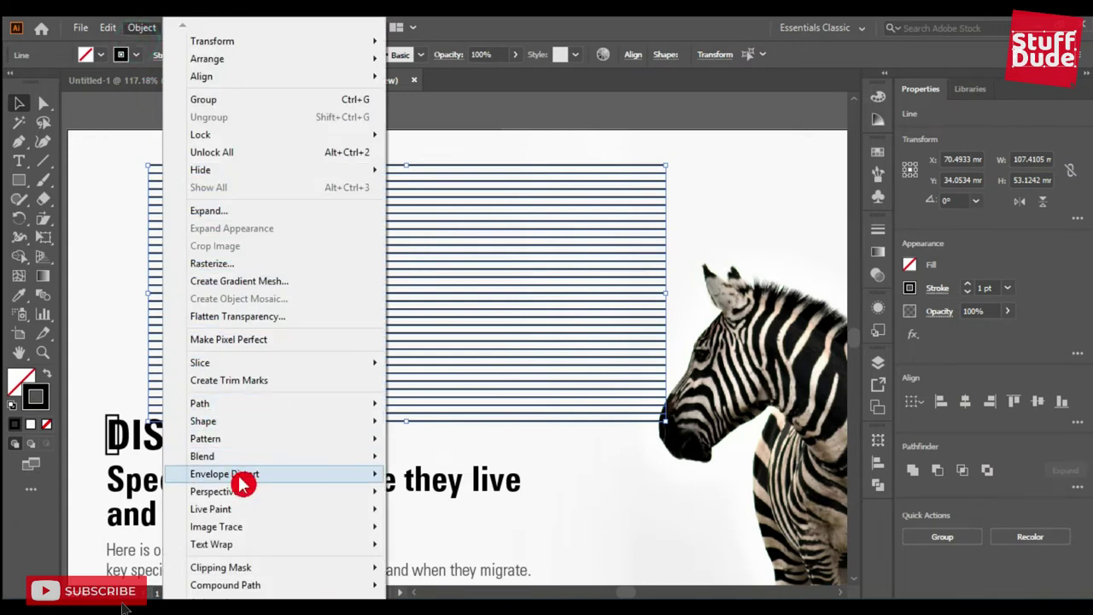
mouse_move(225, 474)
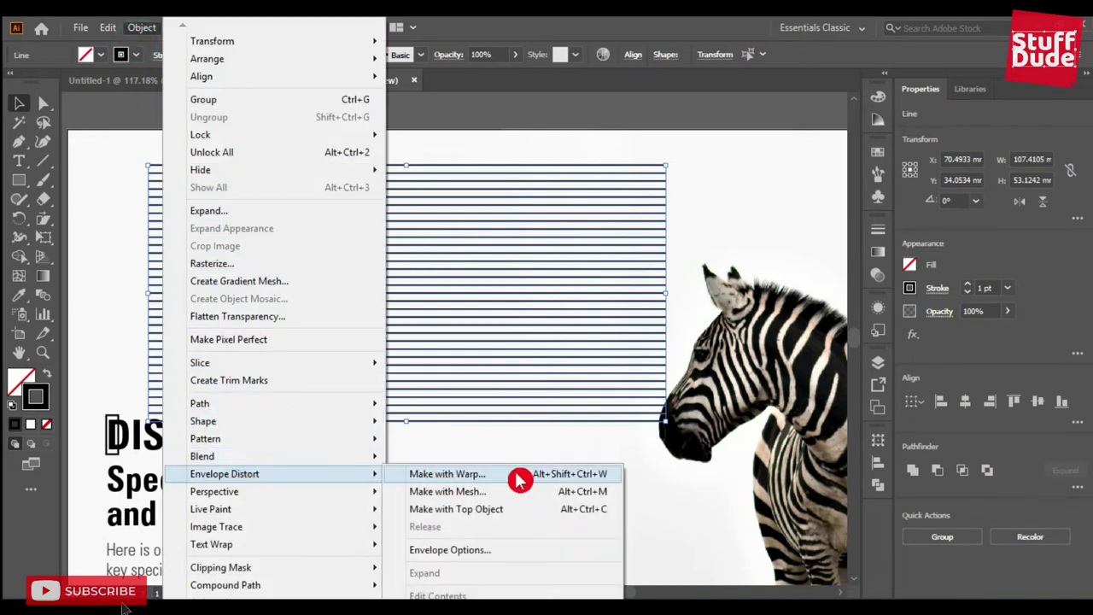
left_click(511, 493)
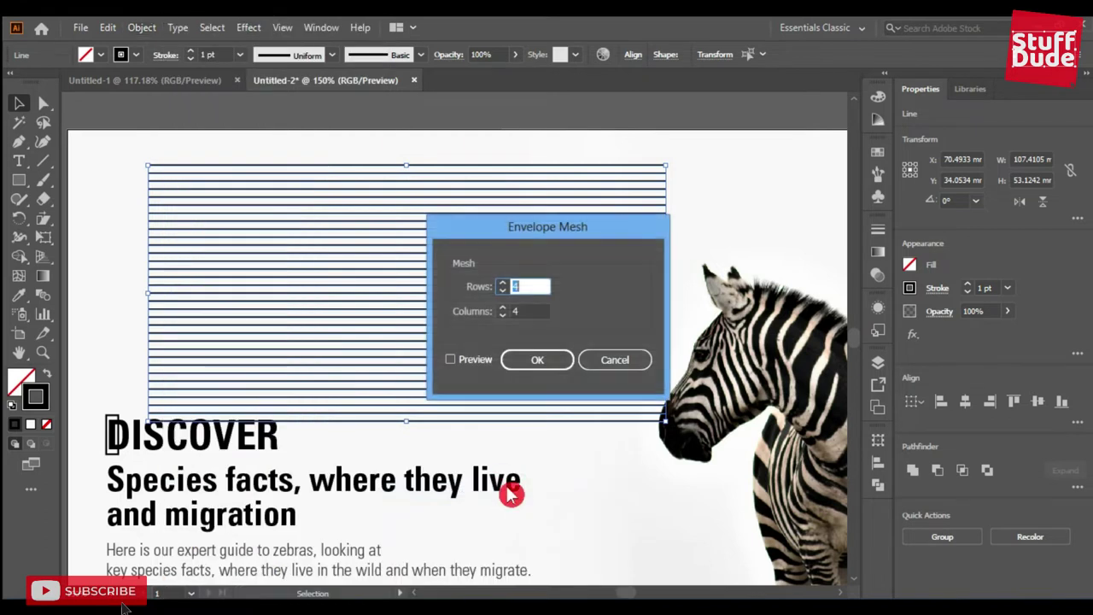
left_click_drag(557, 225, 821, 200)
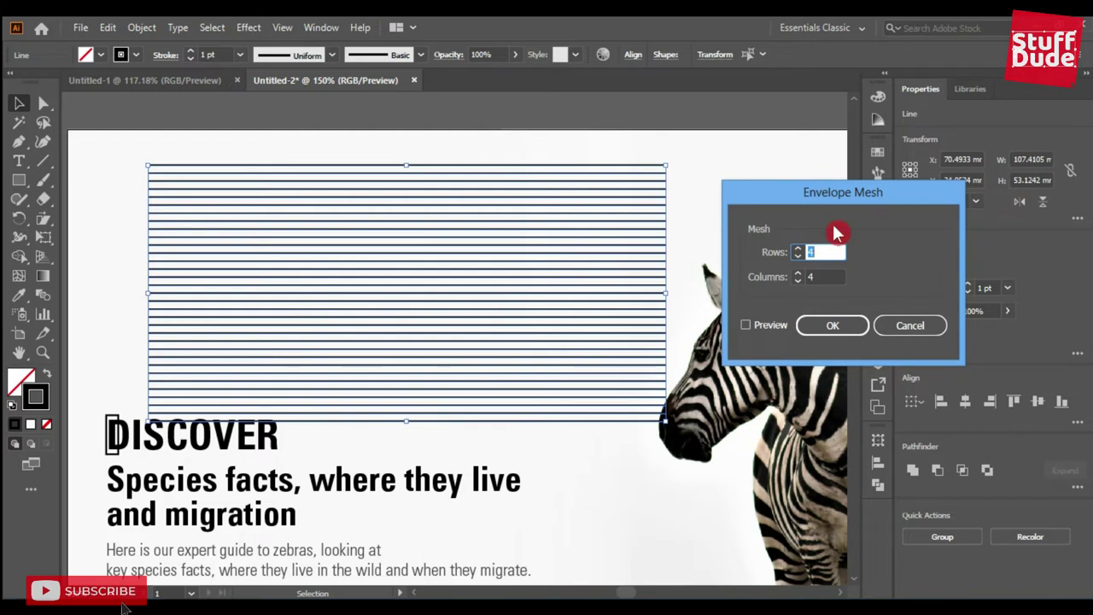
left_click(833, 327)
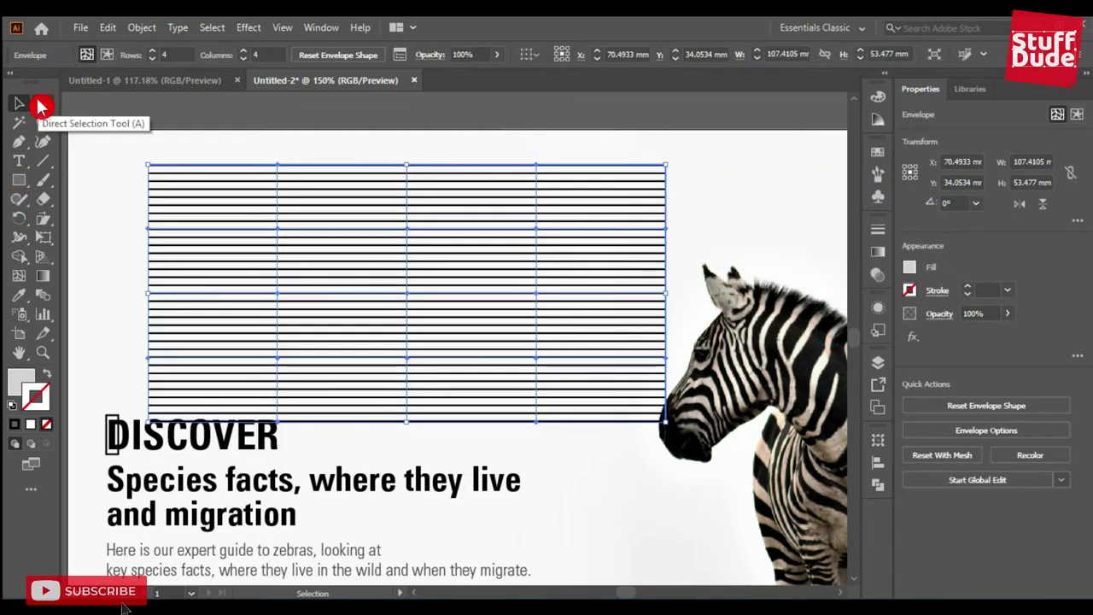
- Select a mesh column with Direct Selection and pull it down into a wave
left_click(41, 103)
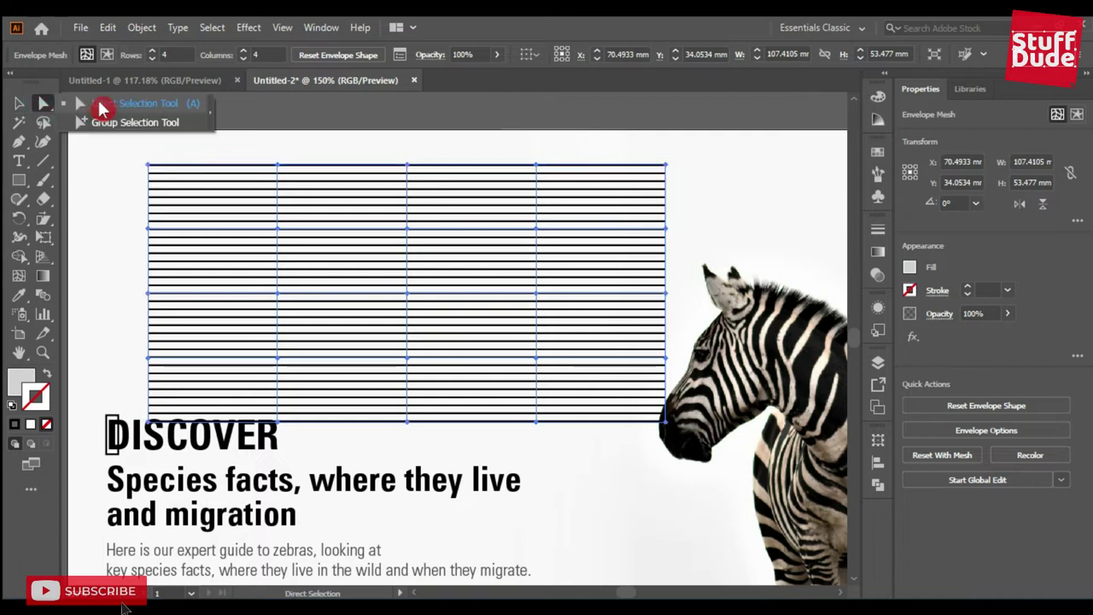
left_click_drag(240, 147, 323, 424)
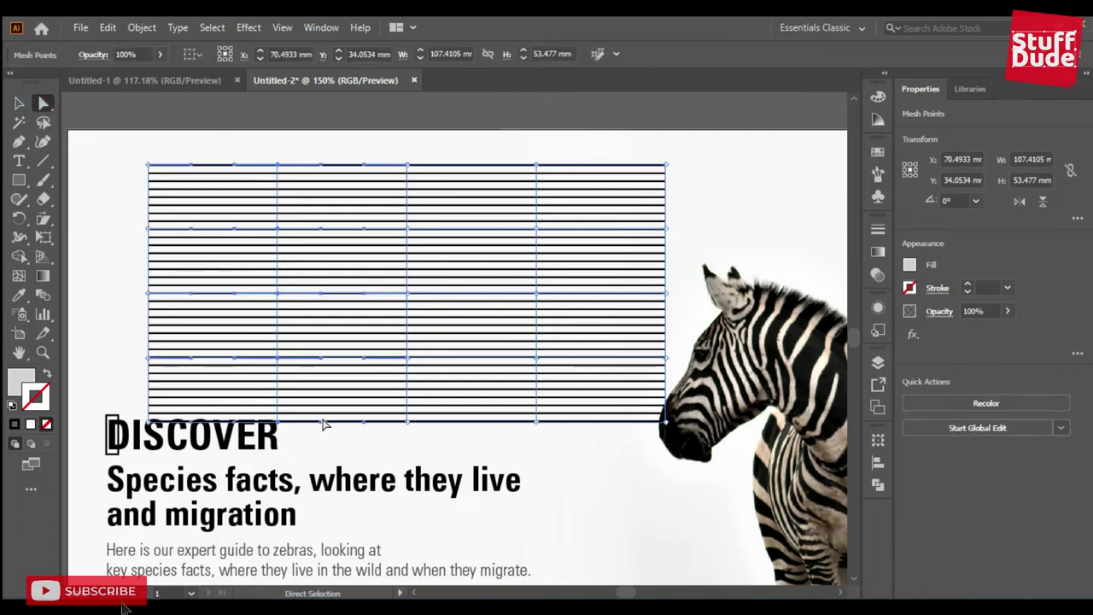
key("shift+Down")
left_click_drag(515, 134, 561, 434)
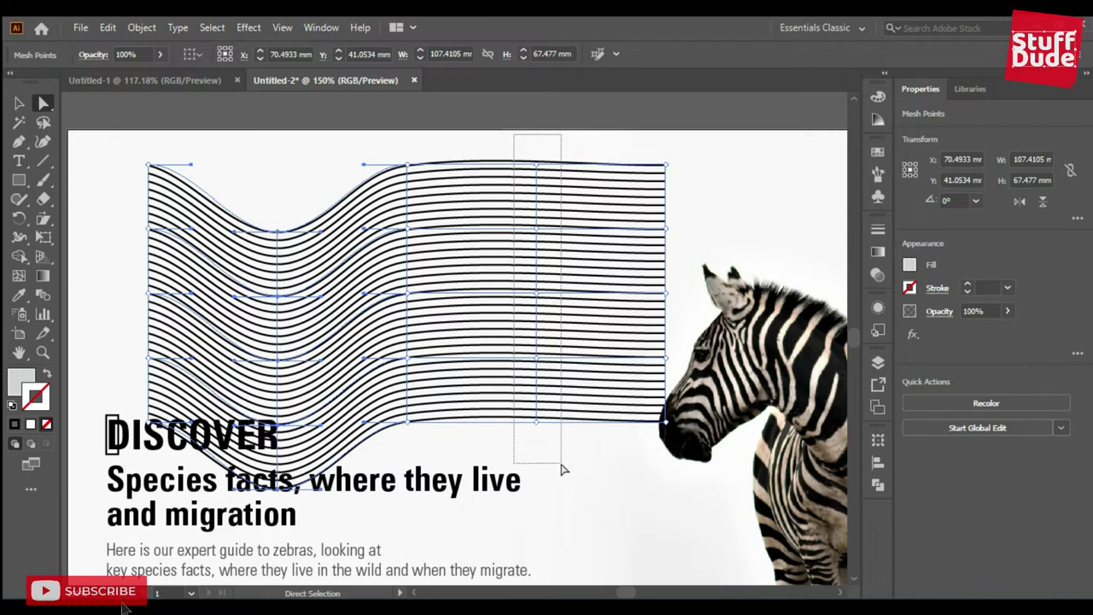
- Nudge the fourth mesh column up, down and sideways to form a shifted dip
left_click_drag(563, 469, 565, 512)
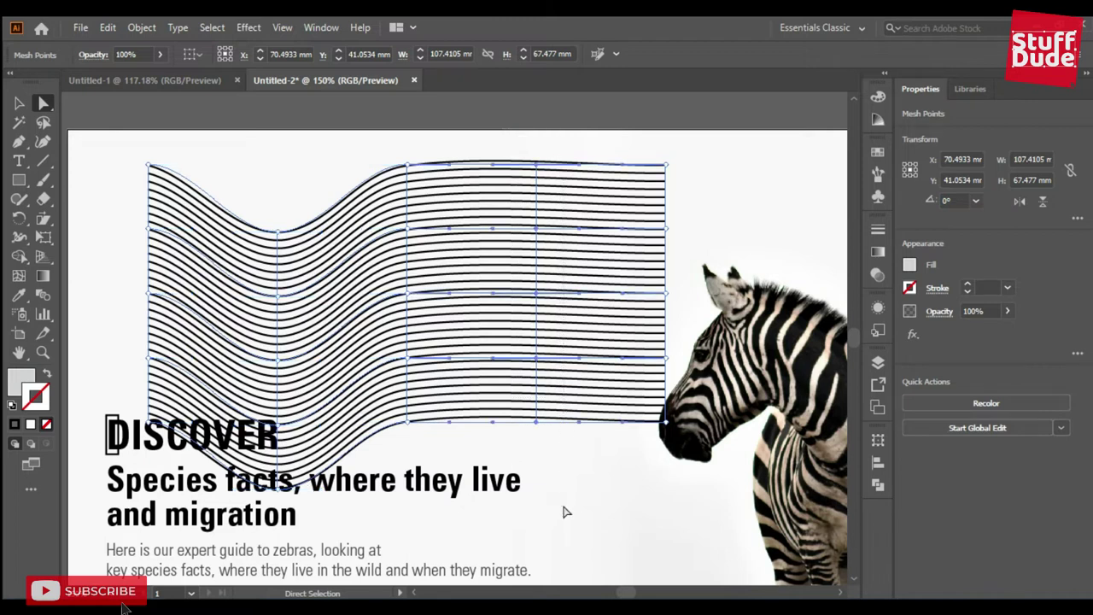
key("shift+Up")
key("shift+Up")
key("shift+Up")
key("shift+Up")
key("shift+Up")
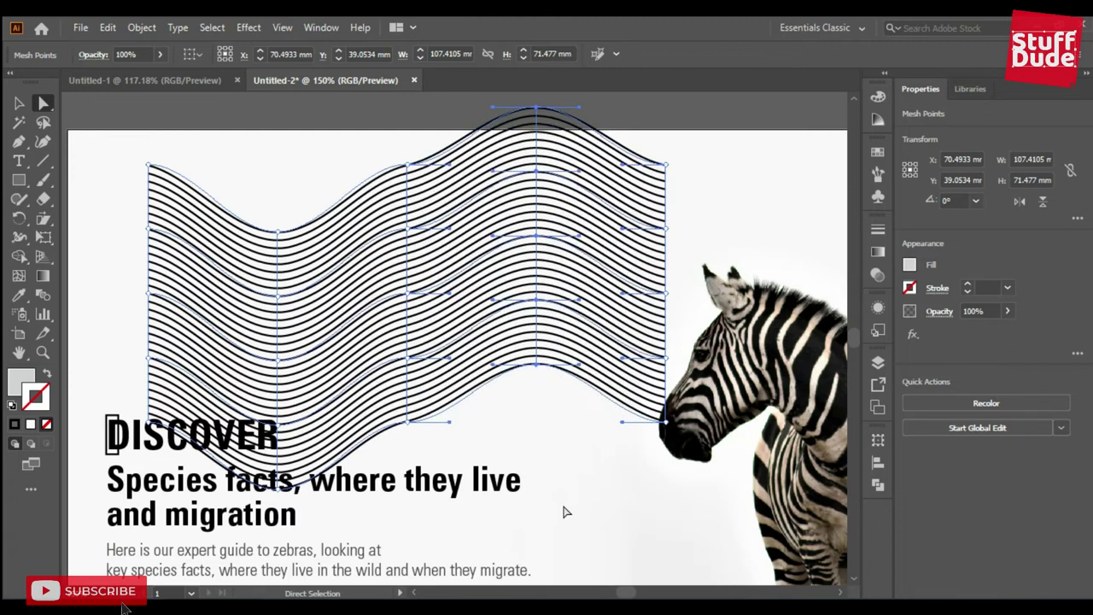
key("shift+Up")
key("shift+Down")
key("shift+Down")
key("shift+Down")
key("shift+Down")
key("shift+Down")
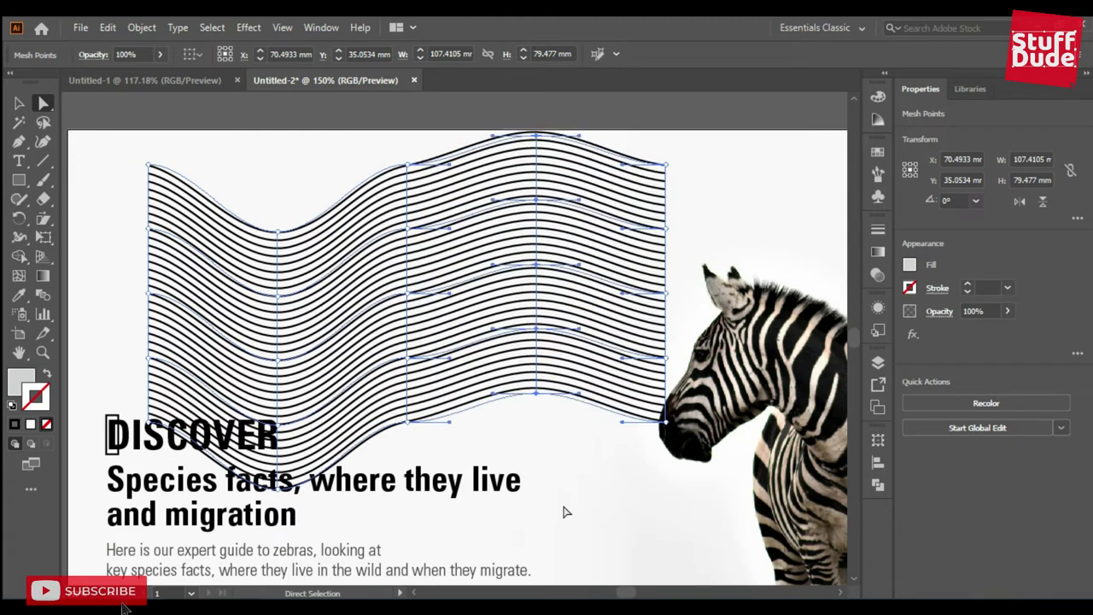
key("shift+Down")
key("shift+Down")
key("shift+Down")
key("shift+Down")
key("shift+Down")
key("shift+Down")
key("shift+Down")
key("shift+Down")
key("shift+Down")
key("shift+Down")
key("shift+Down")
key("shift+Down")
key("shift+Down")
key("shift+Down")
key("shift+Down")
key("shift+Down")
key("shift+Down")
key("shift+Left")
key("shift+Left")
key("shift+Left")
key("shift+Left")
key("shift+Left")
key("shift+Left")
key("shift+Left")
key("shift+Left")
key("shift+Left")
key("shift+Left")
key("shift+Left")
key("shift+Left")
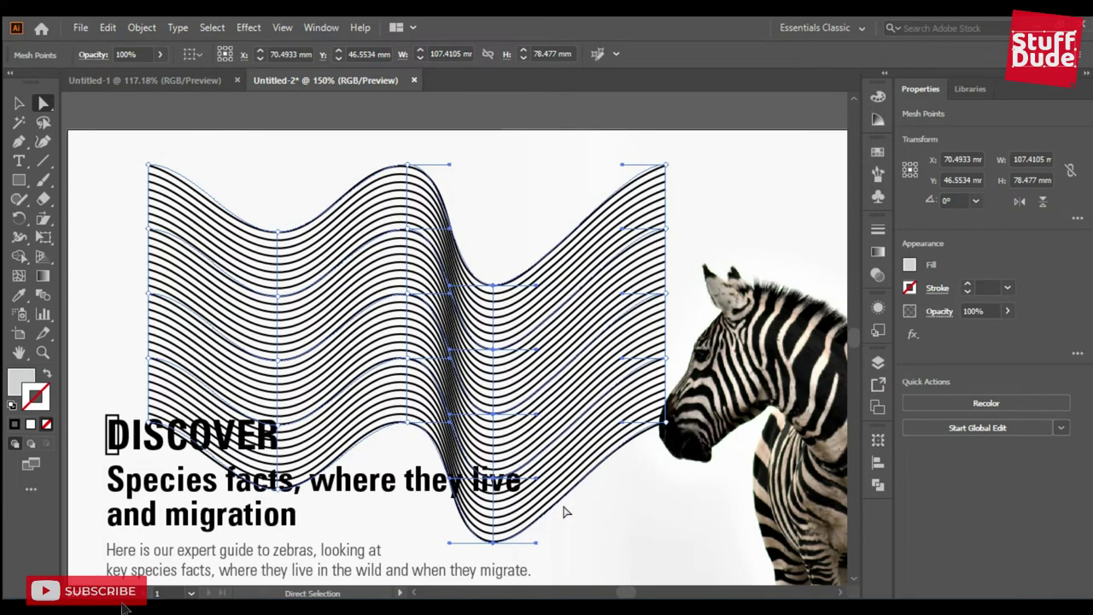
key("Left")
key("Left")
key("Left")
key("Right")
key("Right")
key("Right")
key("Right")
key("Right")
key("Right")
key("Right")
key("Right")
key("Right")
key("Right")
key("Right")
key("Right")
key("Up")
key("Up")
key("Up")
key("Up")
key("Up")
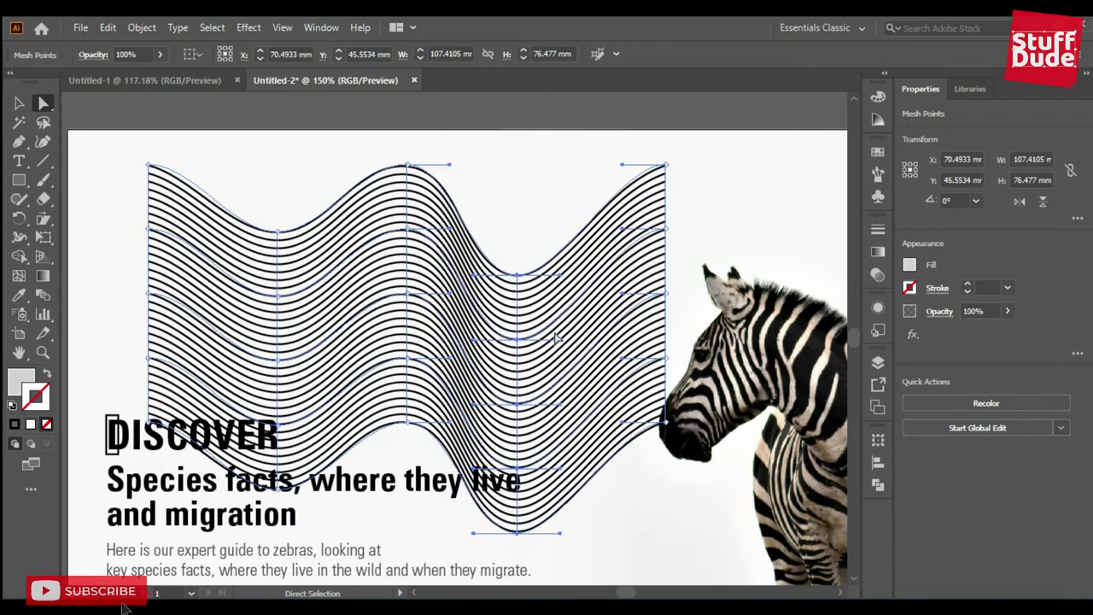
- Lower the wave's peak point, bend the left wave, and pull the top-left mesh corner upward
left_click(371, 164)
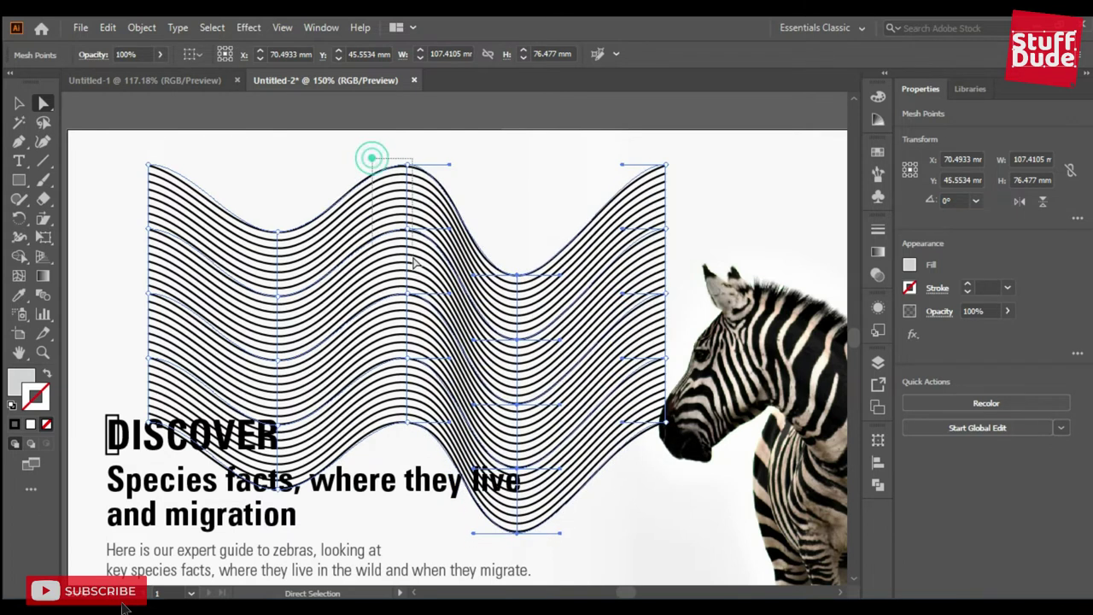
key("Down")
key("Down")
key("Down")
key("Down")
key("Down")
key("Down")
key("Down")
key("Down")
key("Down")
key("Down")
key("Down")
key("Down")
left_click(405, 426)
key("Down")
key("Down")
key("Down")
key("Down")
key("Down")
key("Down")
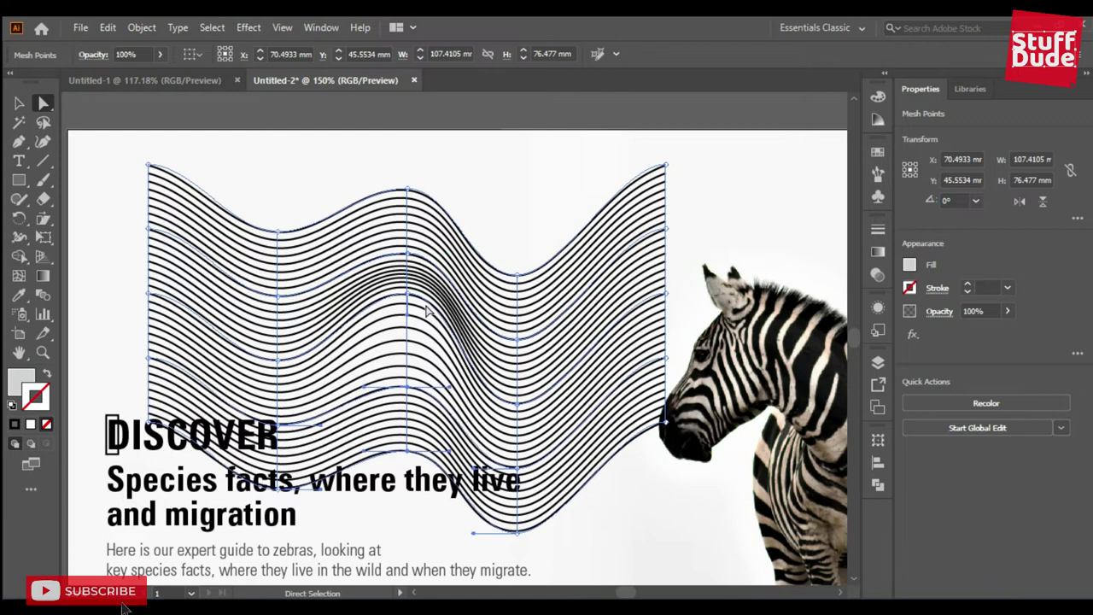
left_click_drag(275, 363, 301, 357)
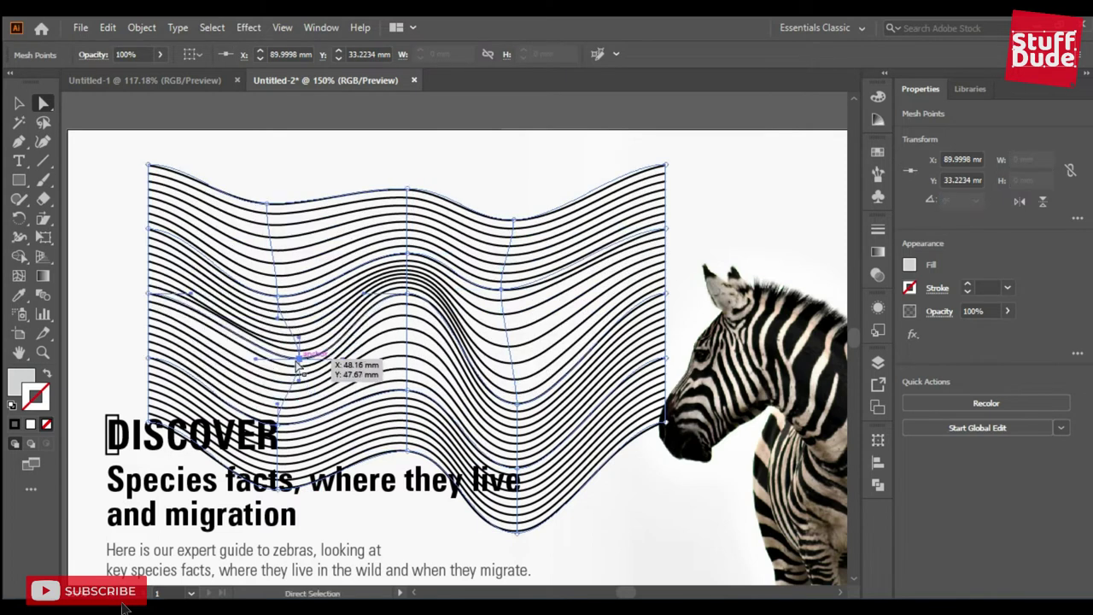
left_click(200, 251)
left_click_drag(150, 168, 155, 148)
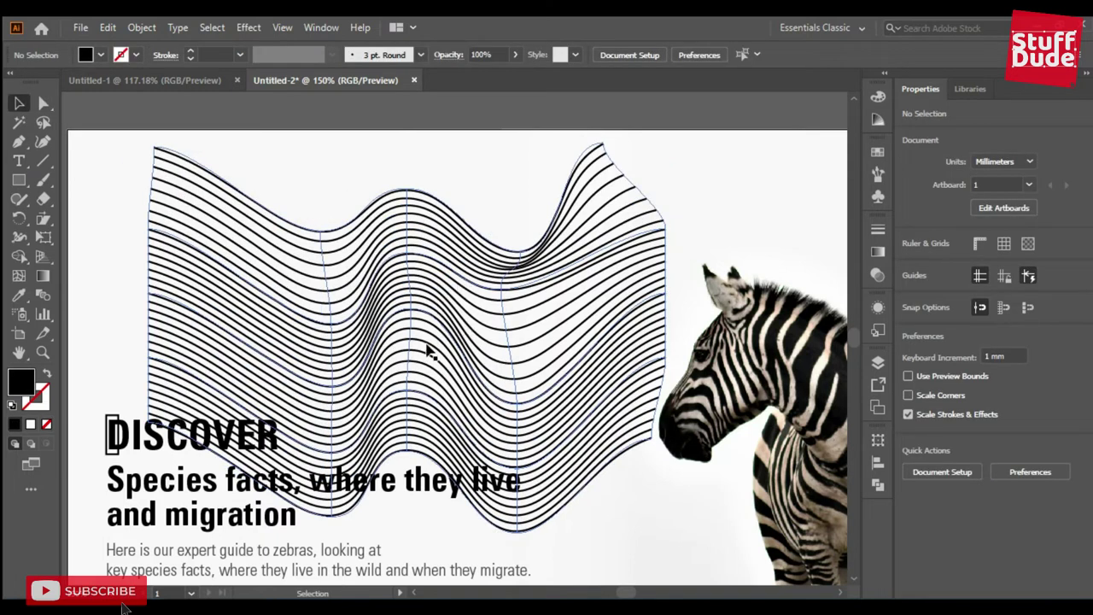
- Type 'Zebra' near the top-left and set it to Univers LT Std 85 Extra Black
left_click(19, 161)
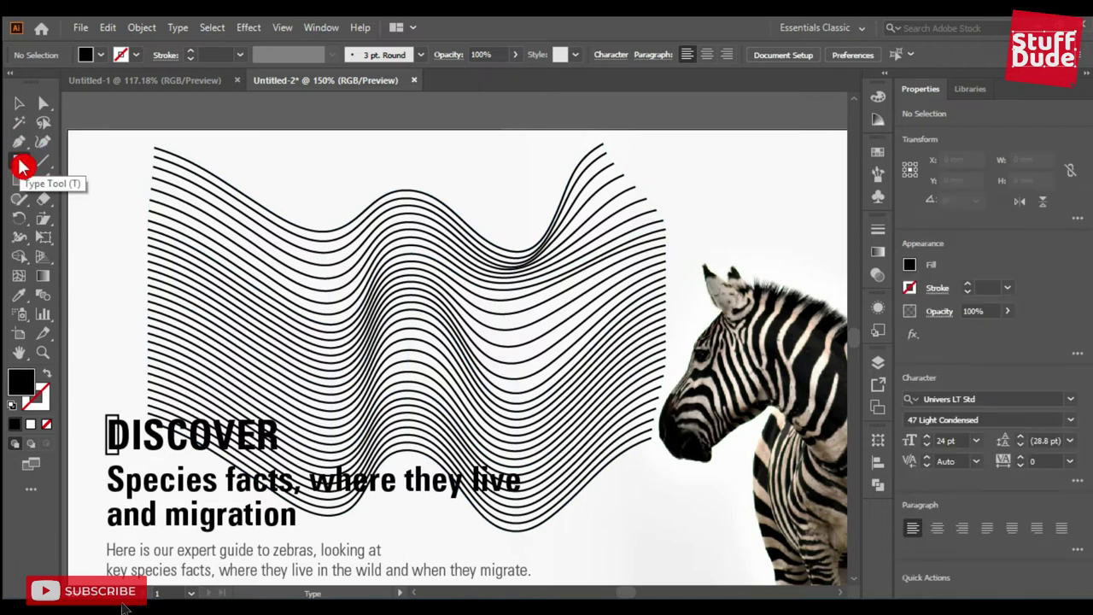
left_click(114, 246)
type("Zebra")
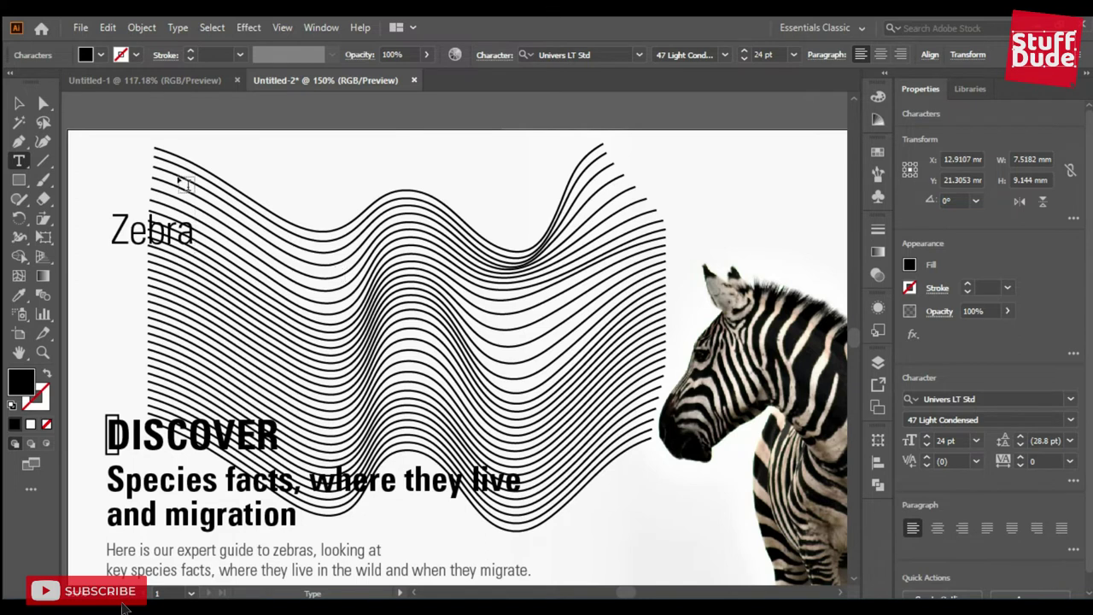
left_click(18, 103)
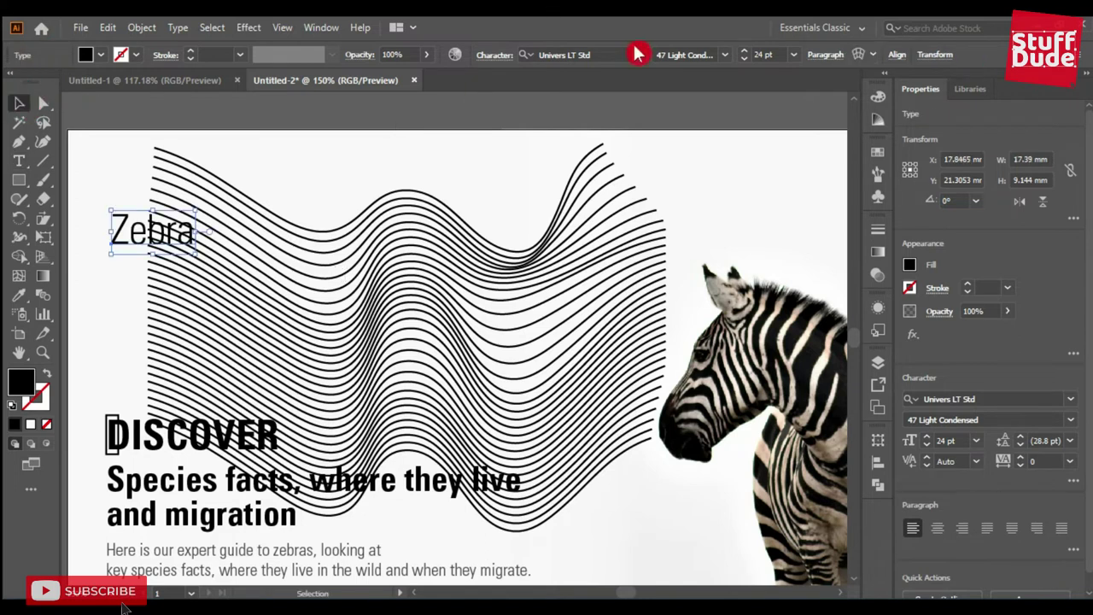
left_click(724, 55)
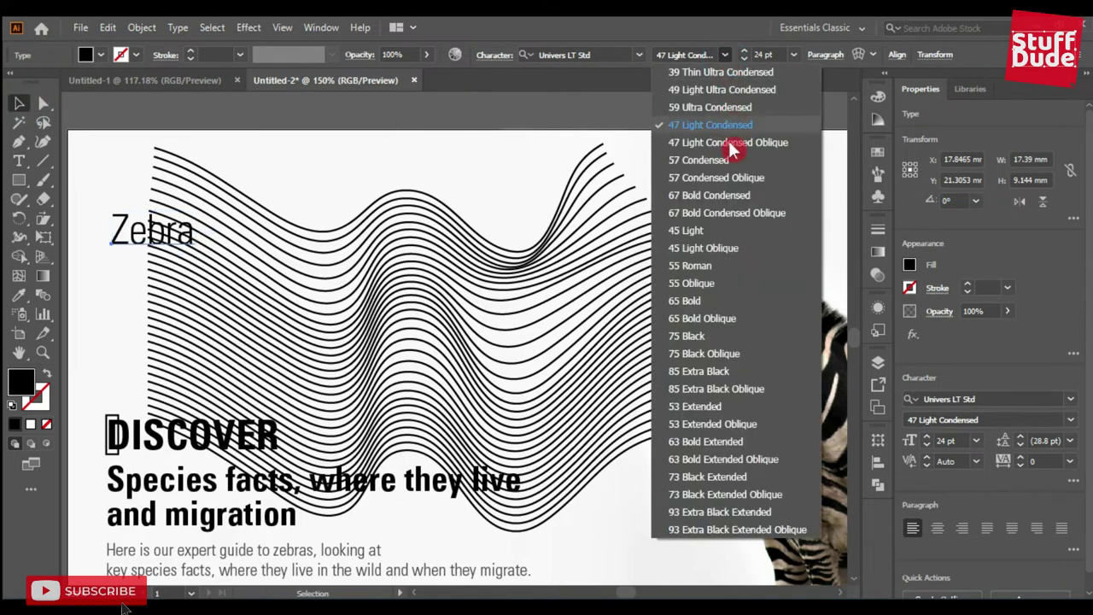
left_click(692, 371)
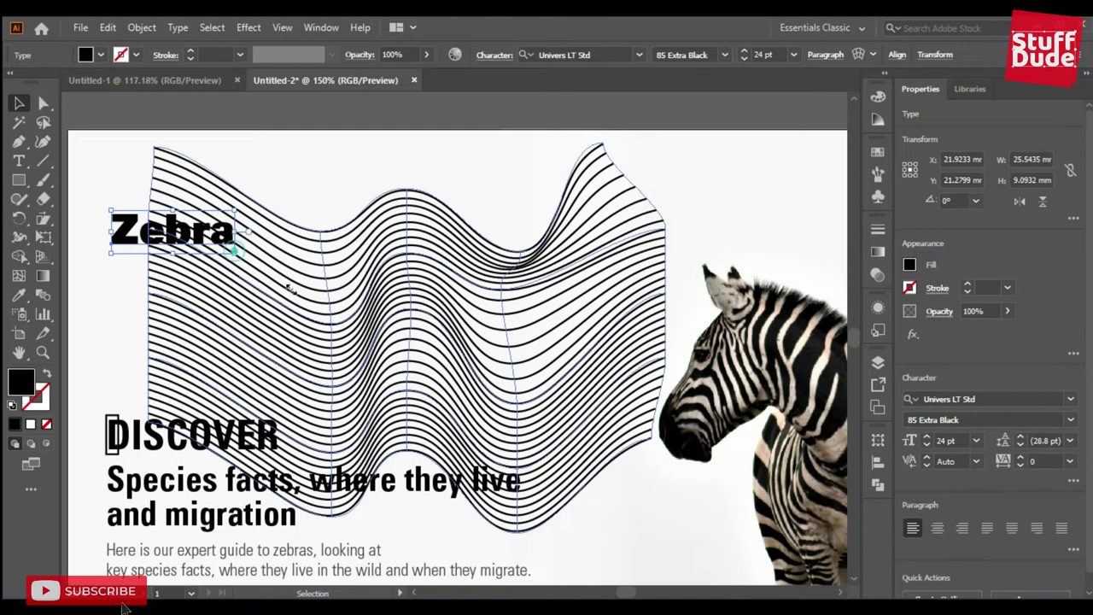
- Scale Zebra up to about 76 pt, centre it on the stripes, and select both together
left_click_drag(234, 249, 504, 381)
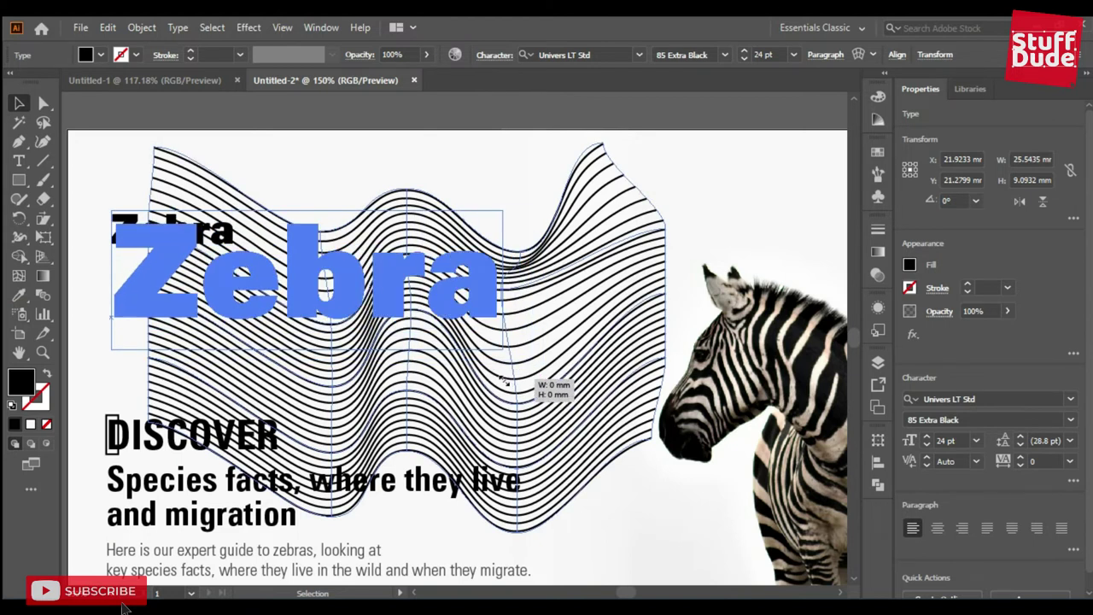
left_click_drag(504, 381, 504, 381)
mouse_move(303, 243)
left_mouse_down()
mouse_move(391, 274)
mouse_move(406, 267)
left_mouse_up()
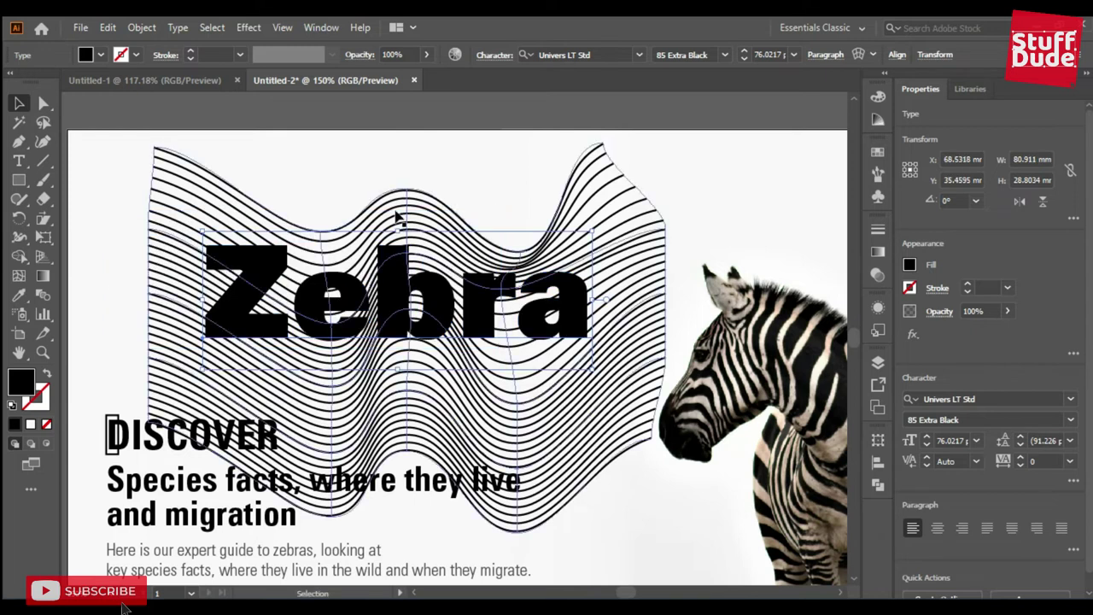
left_click(393, 162)
left_click(388, 246)
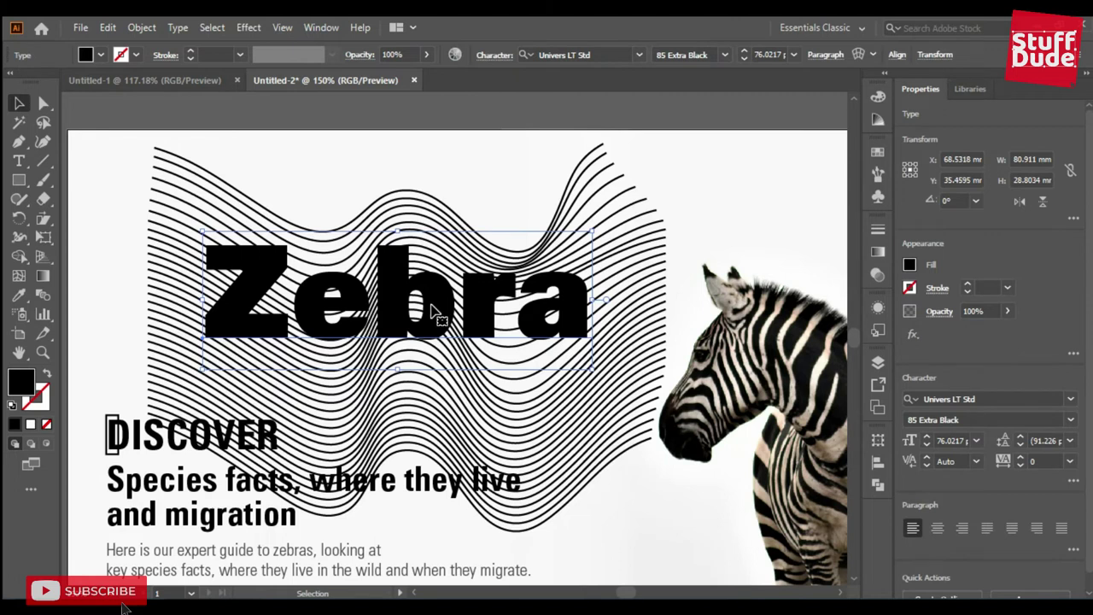
key("a")
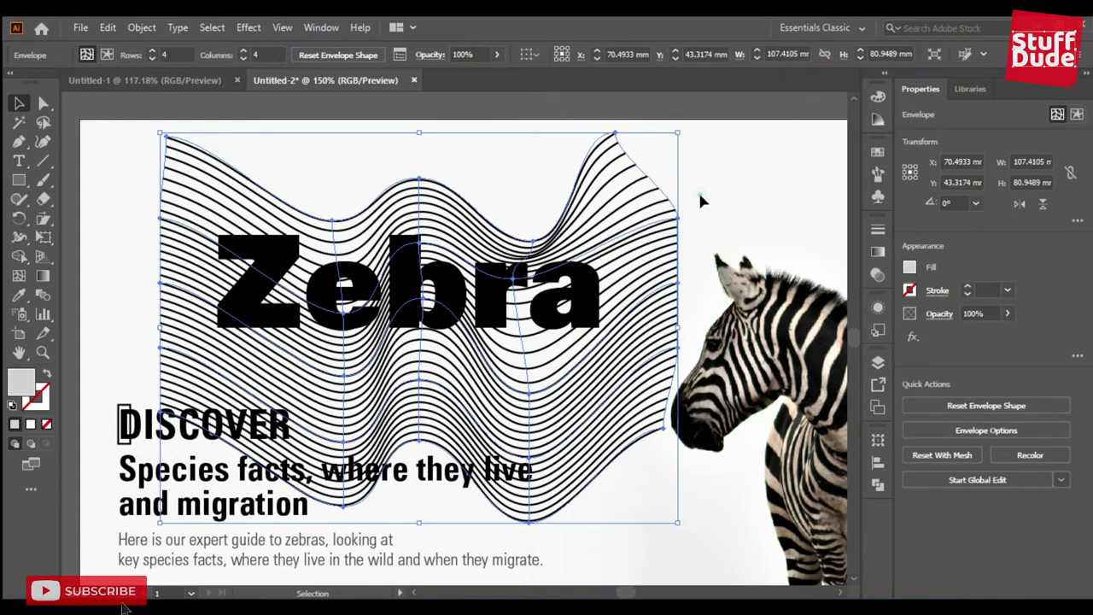
mouse_move(719, 191)
left_mouse_down()
mouse_move(551, 275)
mouse_move(298, 229)
left_mouse_up()
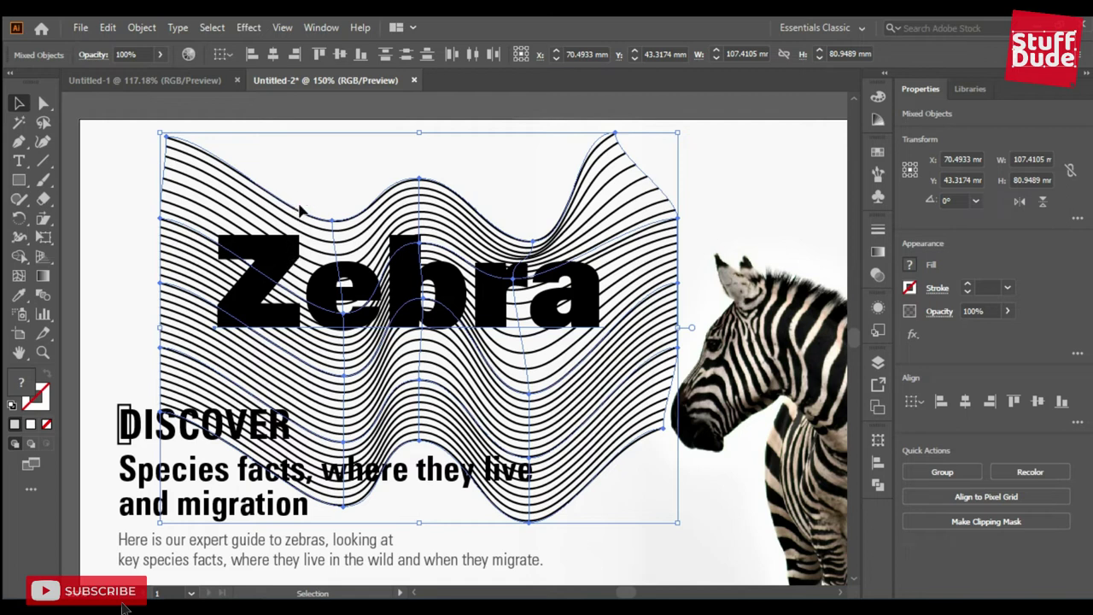
- Make a clipping mask so Zebra is filled with stripes, then nudge it up and left
right_click(456, 282)
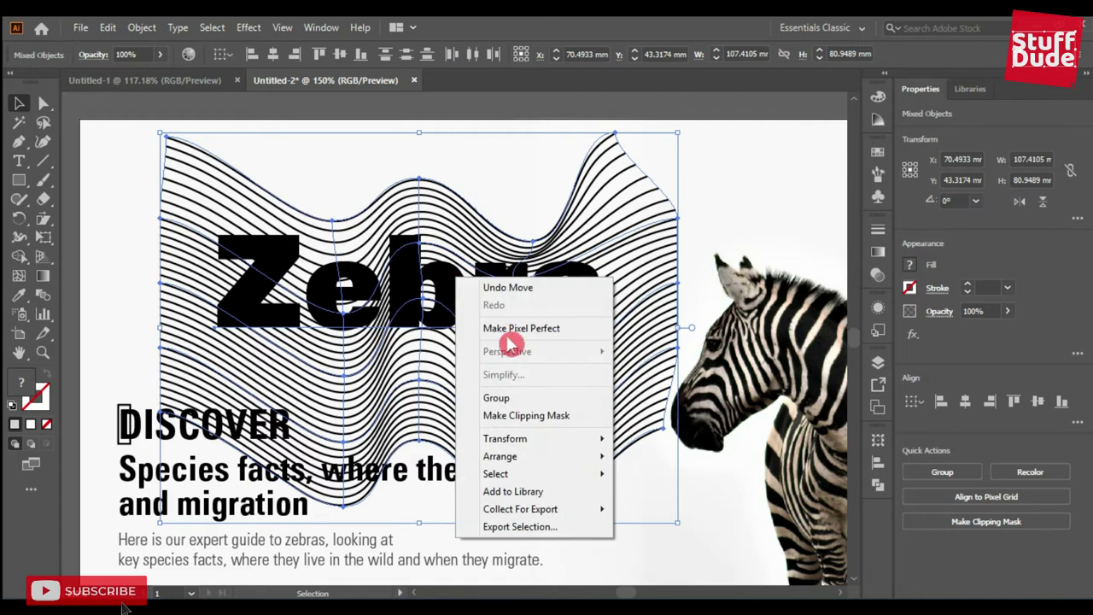
left_click(541, 419)
left_click(554, 190)
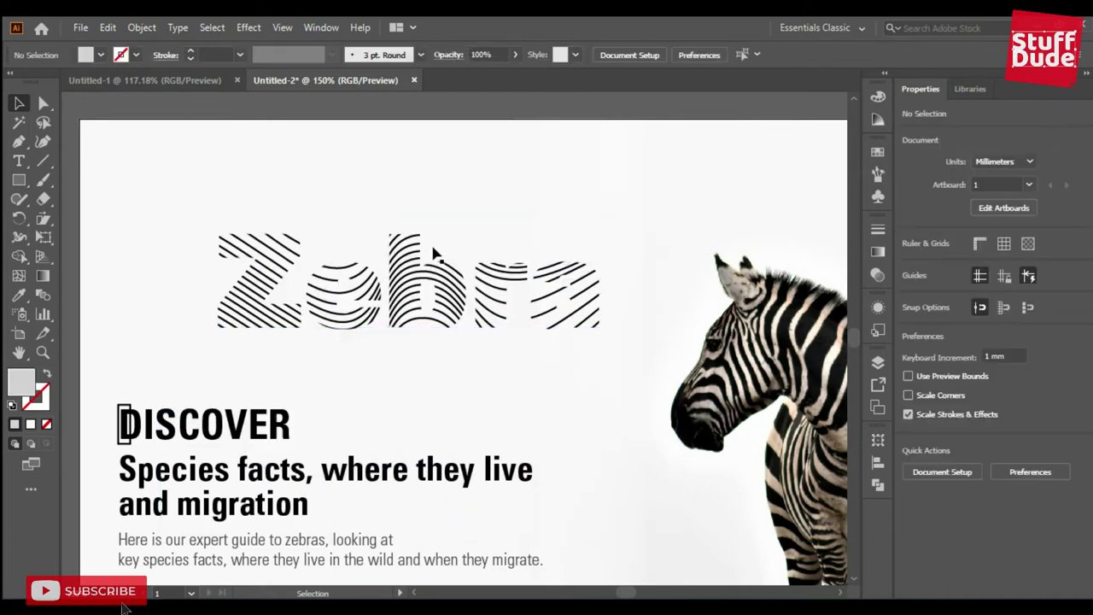
left_click_drag(278, 254, 228, 239)
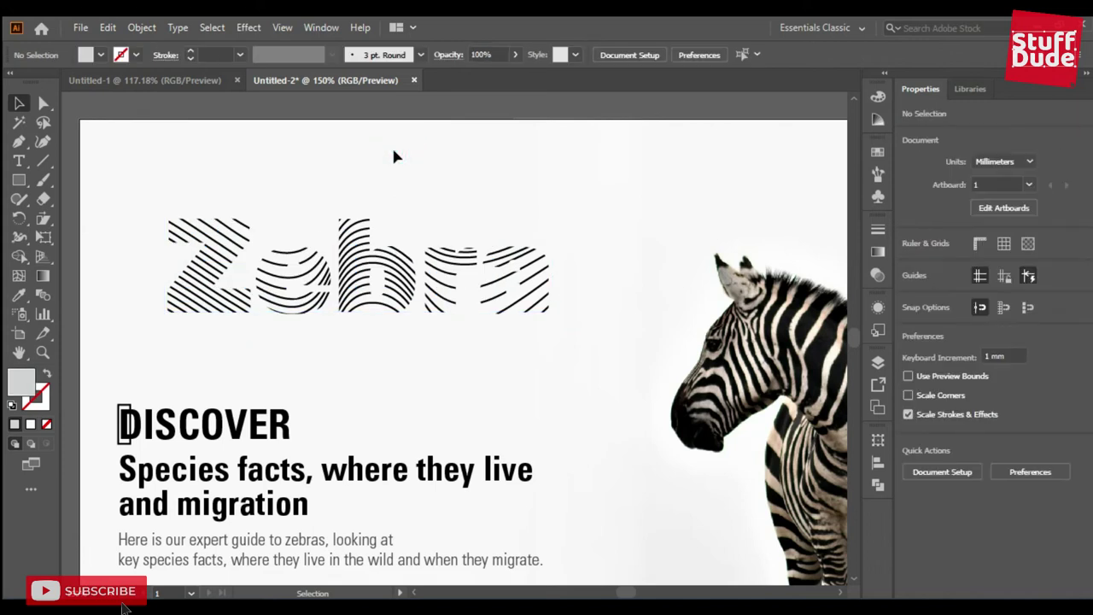
- Release the clipping mask, then rotate the stripes about 12.5° and shrink them to roughly 87 × 68 mm
left_click(216, 243)
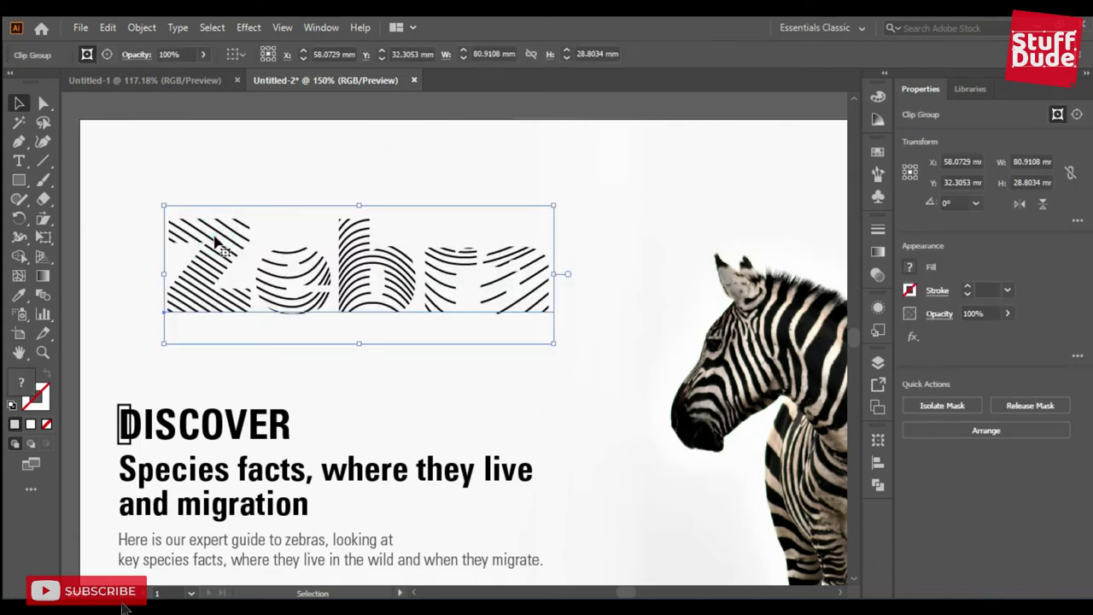
right_click(216, 243)
left_click(293, 375)
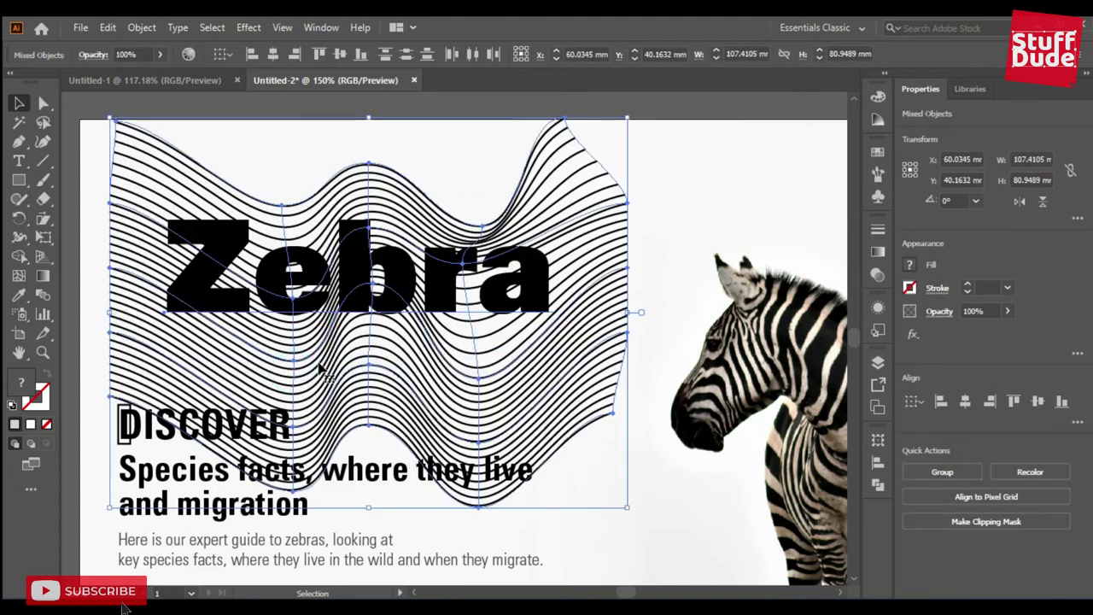
left_click(685, 201)
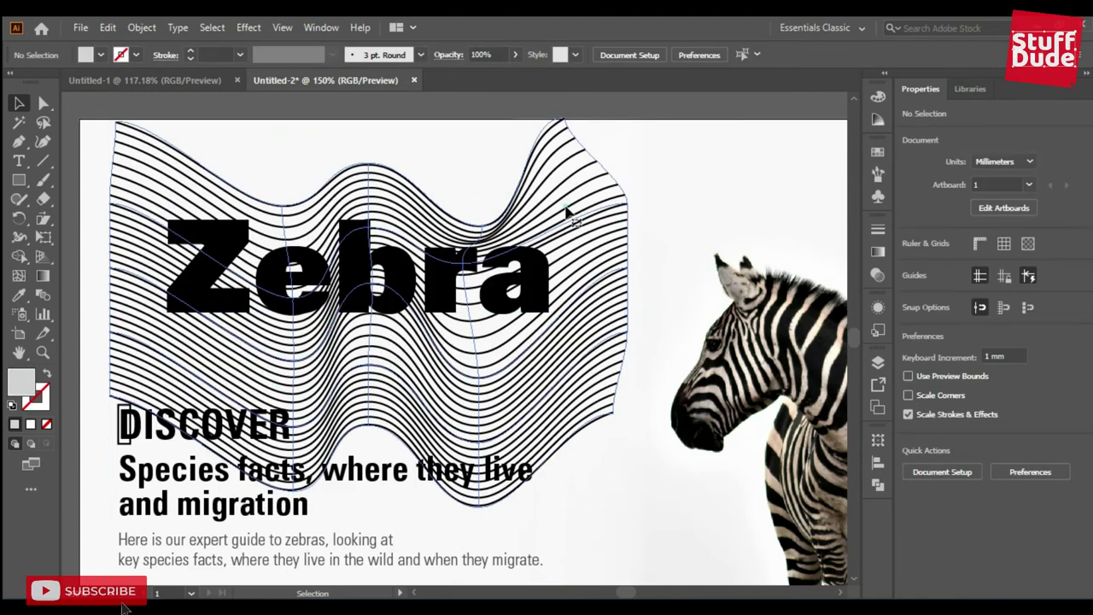
left_click(567, 213)
left_click(20, 103)
mouse_move(647, 122)
left_mouse_down()
mouse_move(600, 101)
mouse_move(580, 160)
mouse_move(531, 221)
left_mouse_up()
left_click_drag(409, 444, 406, 419)
- Reselect the tilted stripes with the Zebra text and make the clipping mask again
left_click(606, 262)
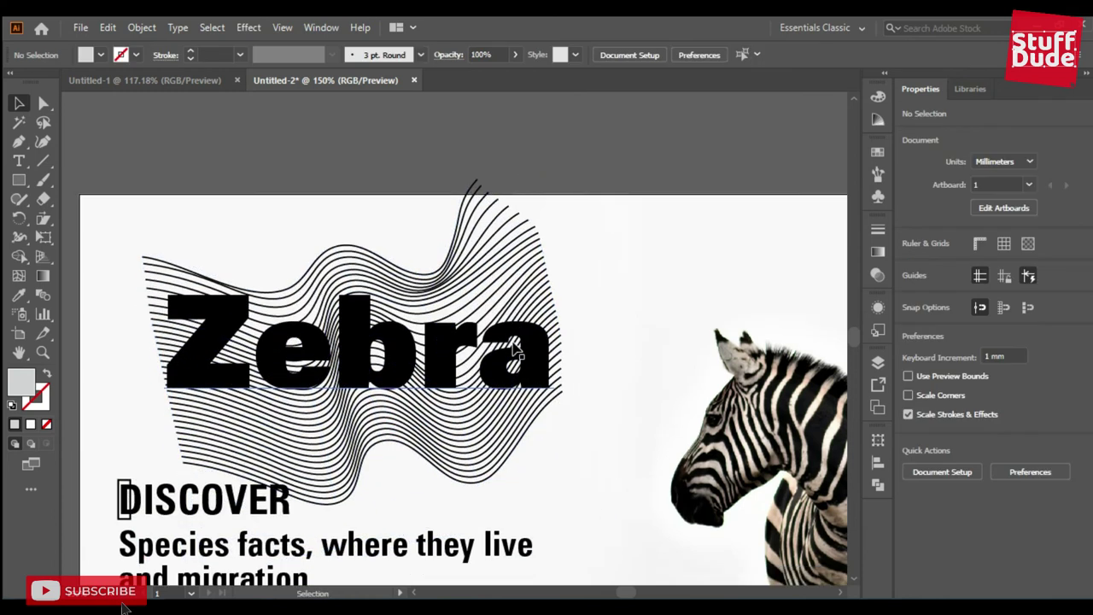
left_click_drag(642, 254, 462, 344)
right_click(462, 344)
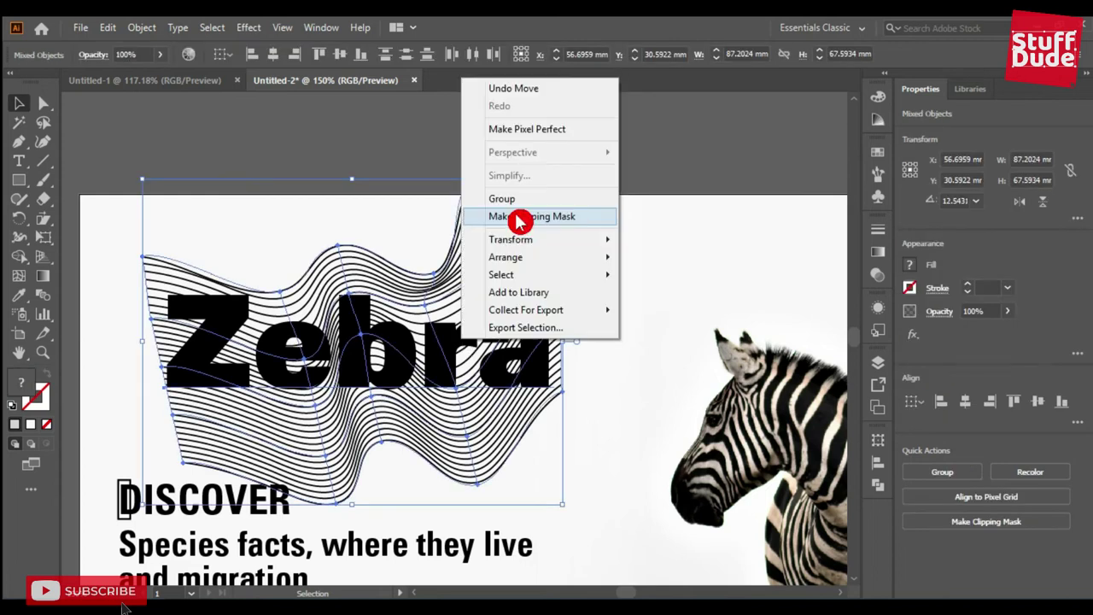
left_click(520, 222)
left_click(603, 260)
scroll(603, 267, "down", 1)
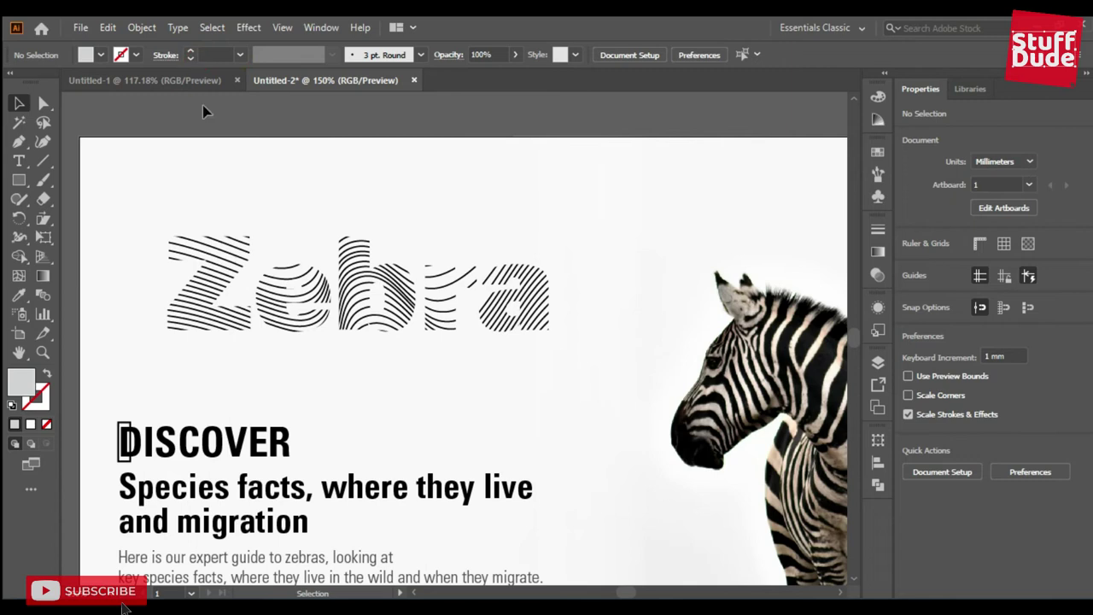
- Paste a copy of Zebra in back with a 1 pt black stroke and light grey fill
left_click(136, 33)
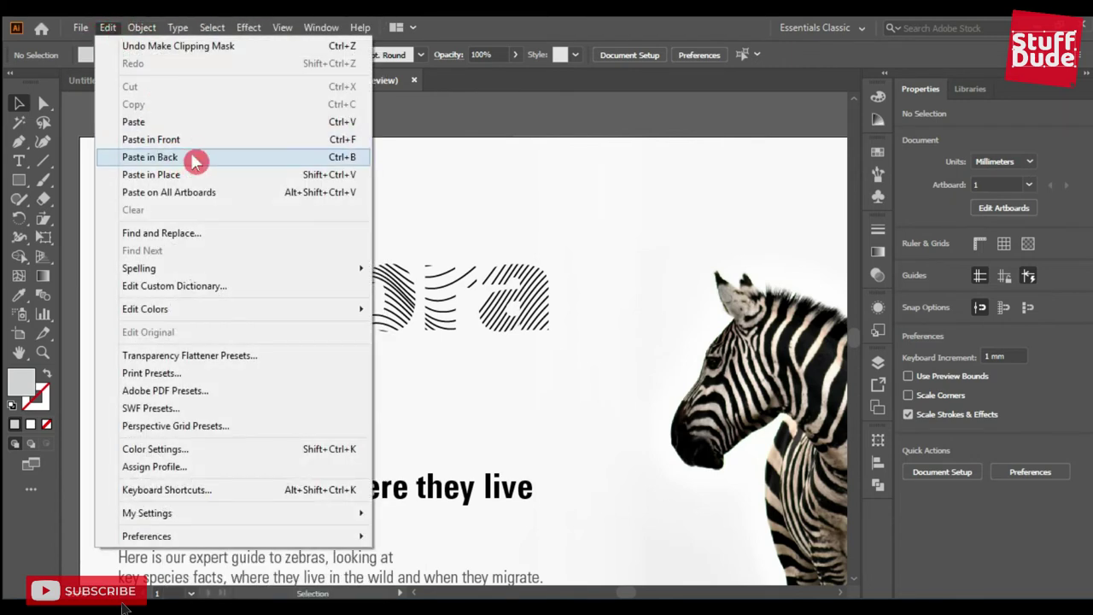
left_click(199, 141)
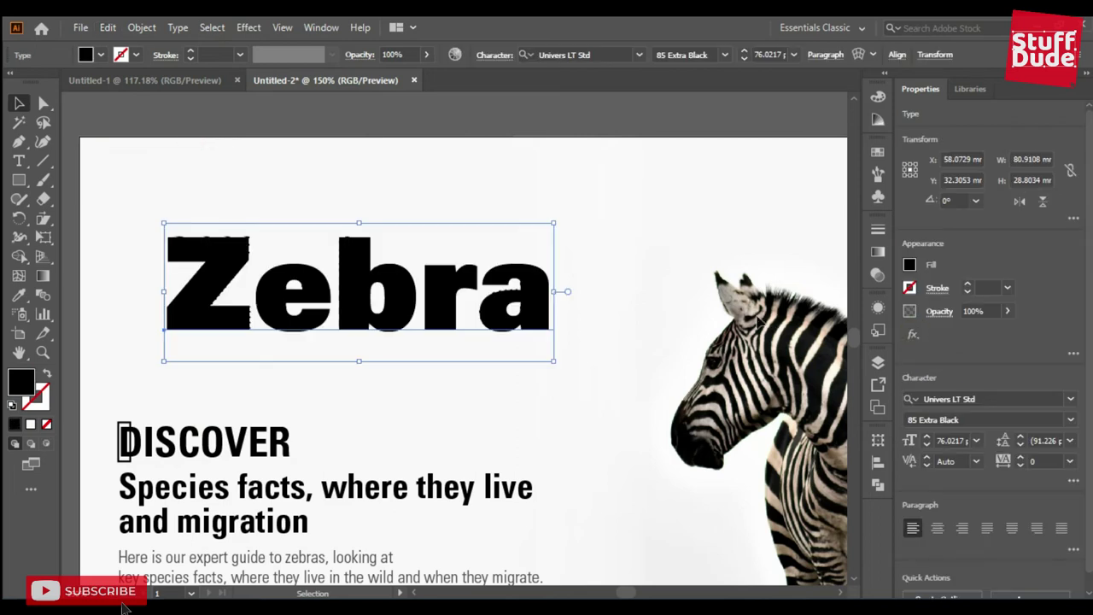
left_click(39, 400)
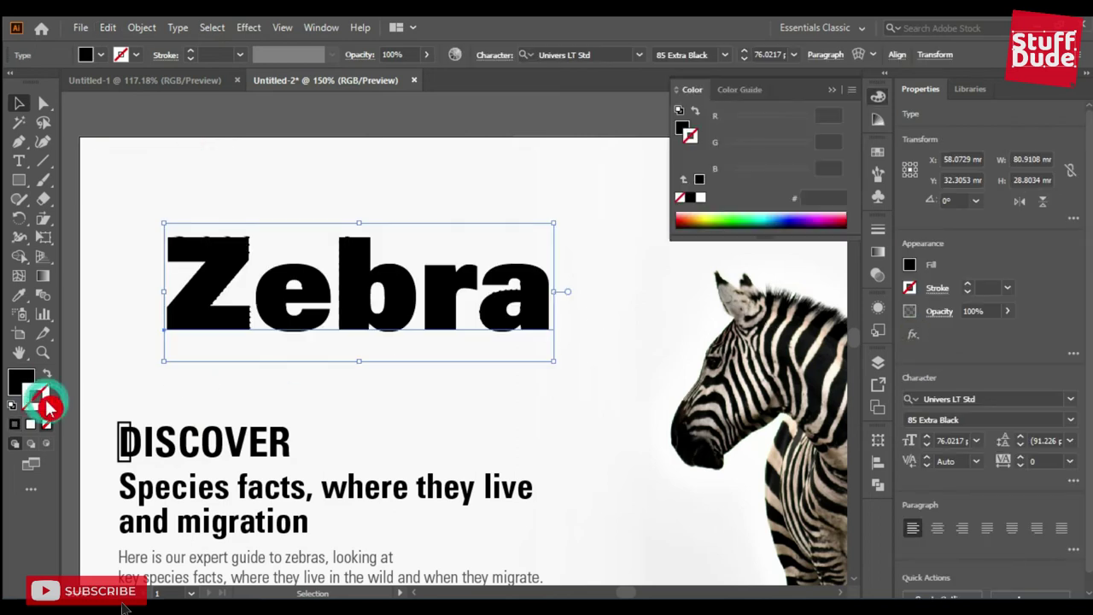
left_click(698, 181)
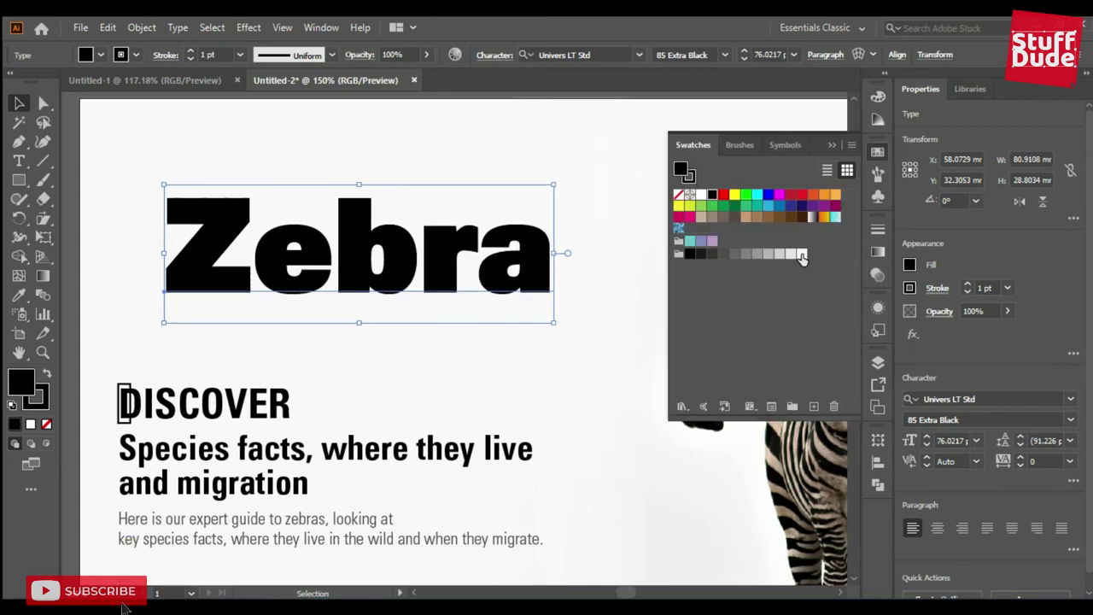
left_click(801, 255)
- Send the grey-filled Zebra copy backward behind the striped lettering
right_click(360, 229)
mouse_move(405, 474)
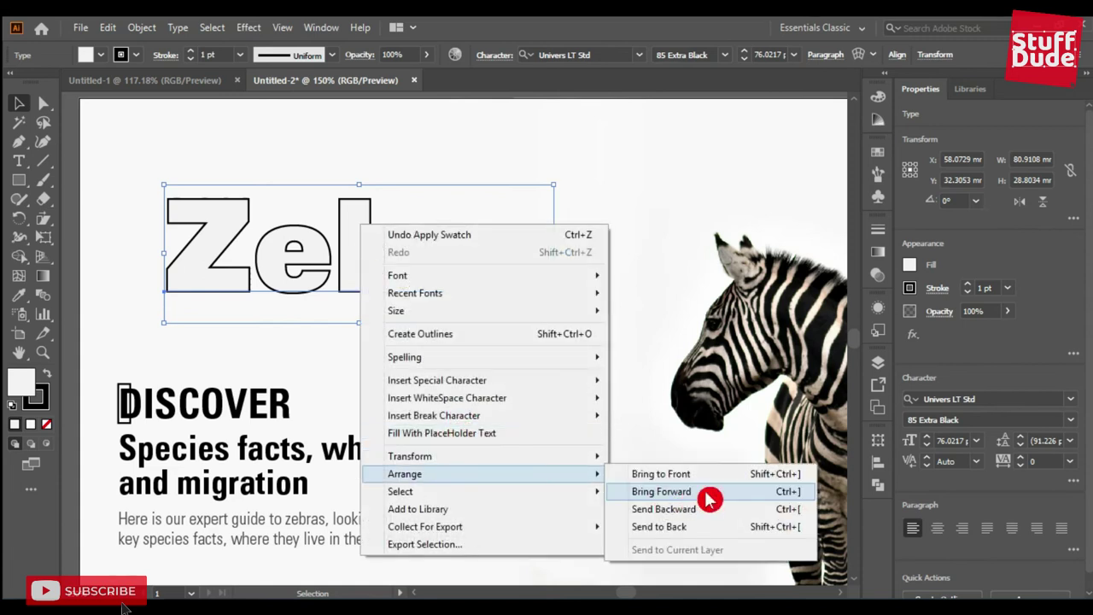
left_click(707, 509)
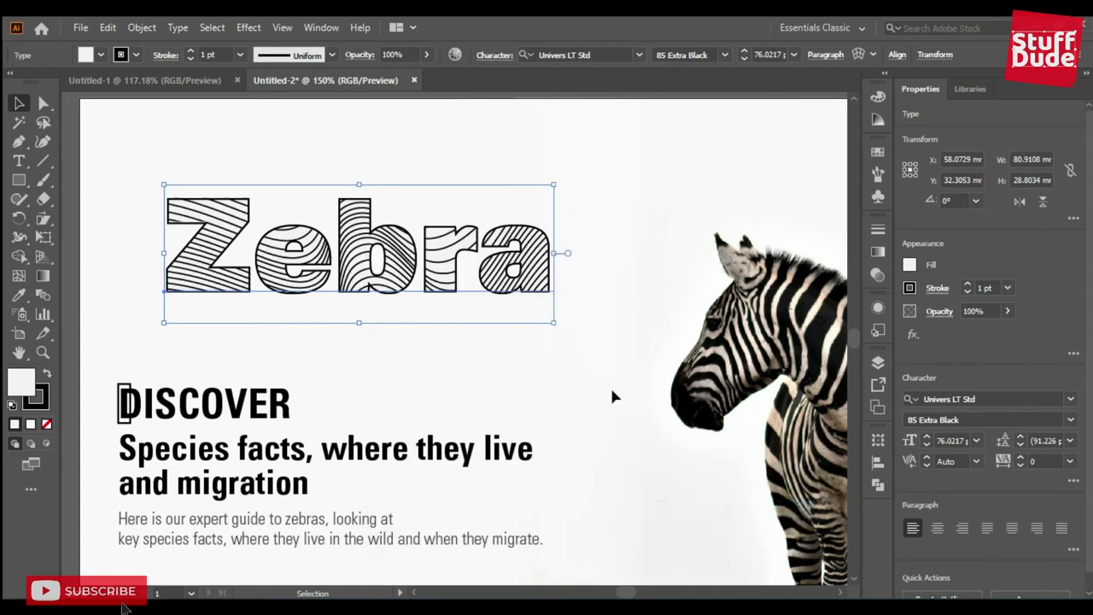
left_click(616, 234)
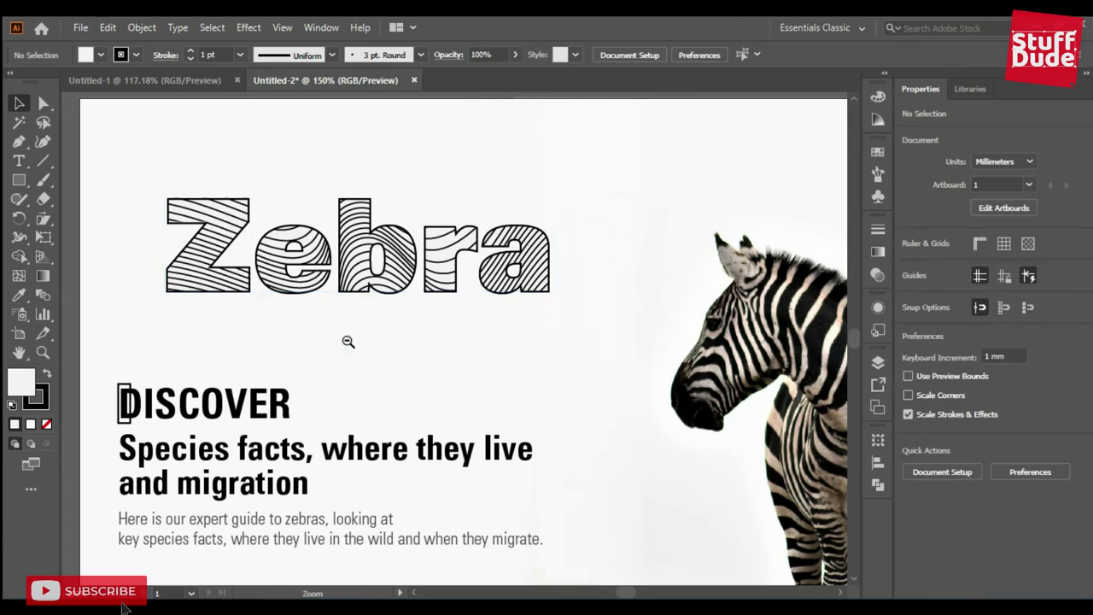
left_click(350, 342, "ctrl+alt")
left_click_drag(482, 344, 422, 323)
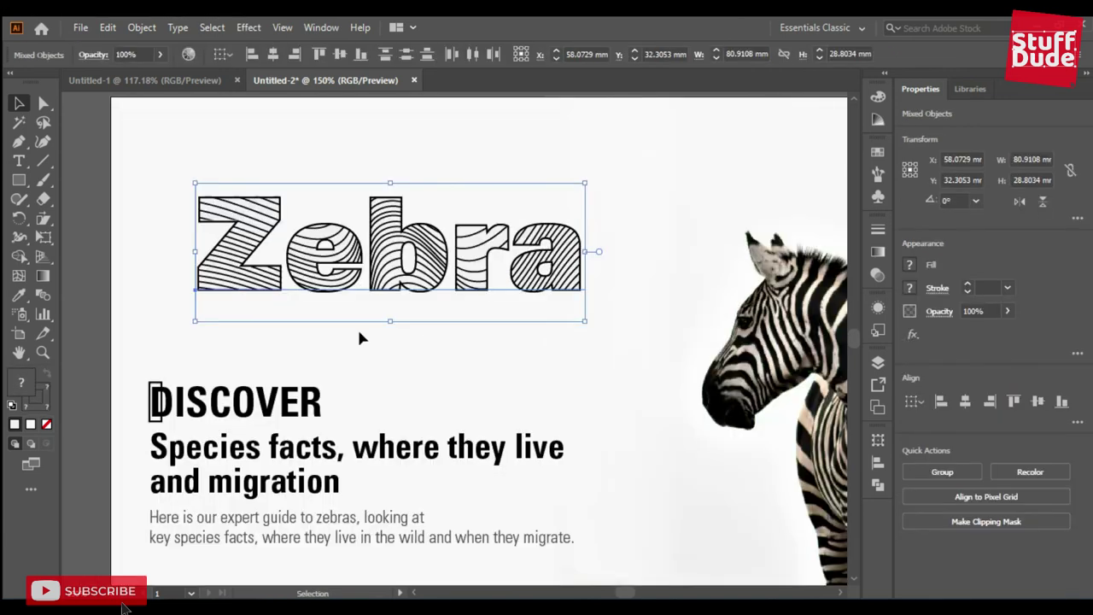